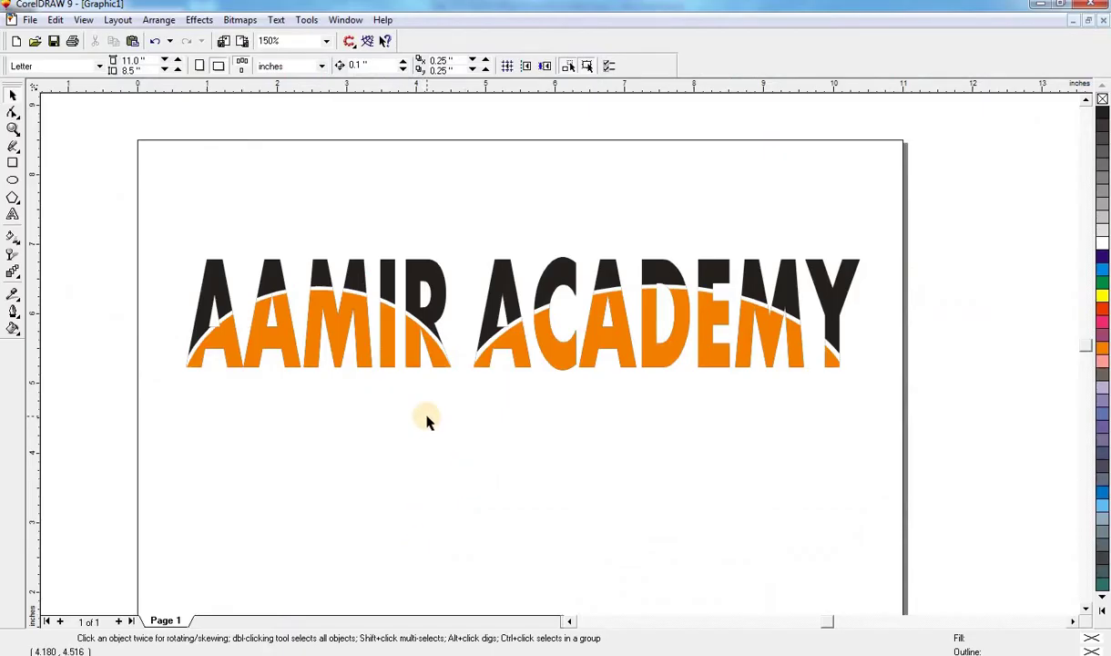
- Move the finished two-tone sample lettering off the page, just above its upper edge
scroll(428, 420, "down", 1)
scroll(428, 415, "up", 1)
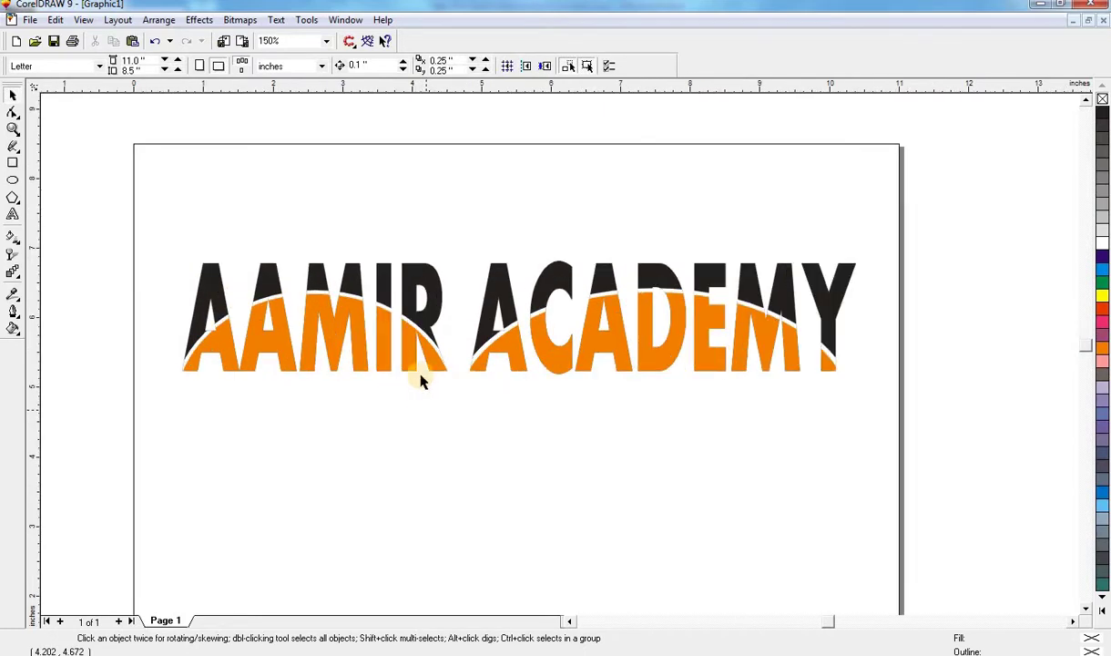
left_click(398, 319)
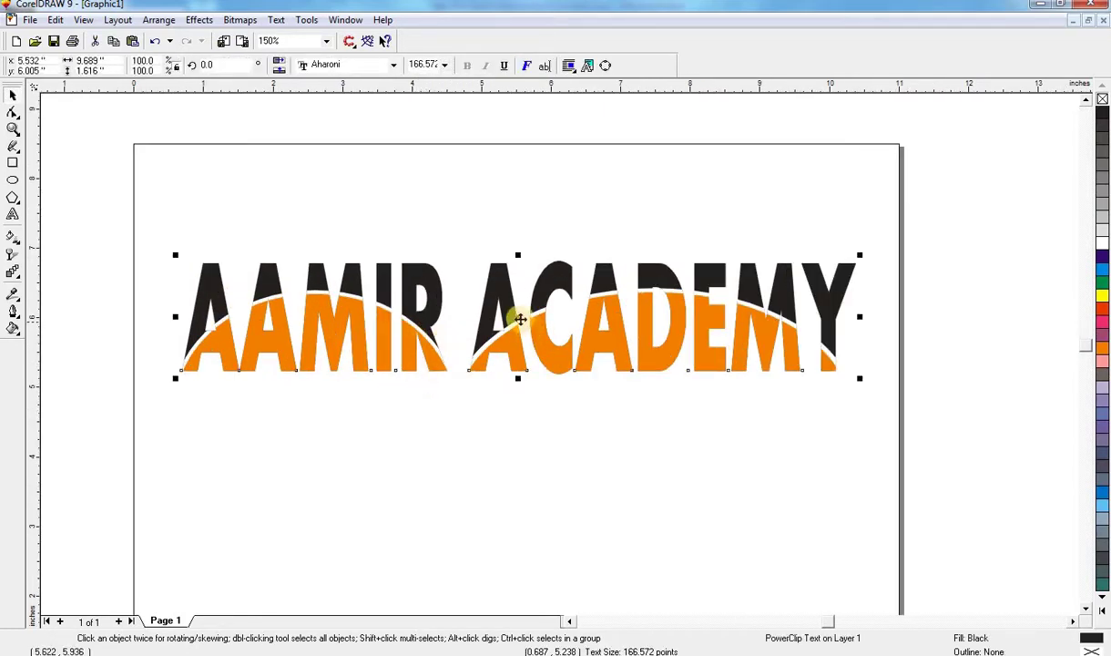
left_click_drag(517, 316, 506, 215)
scroll(513, 342, "down", 1)
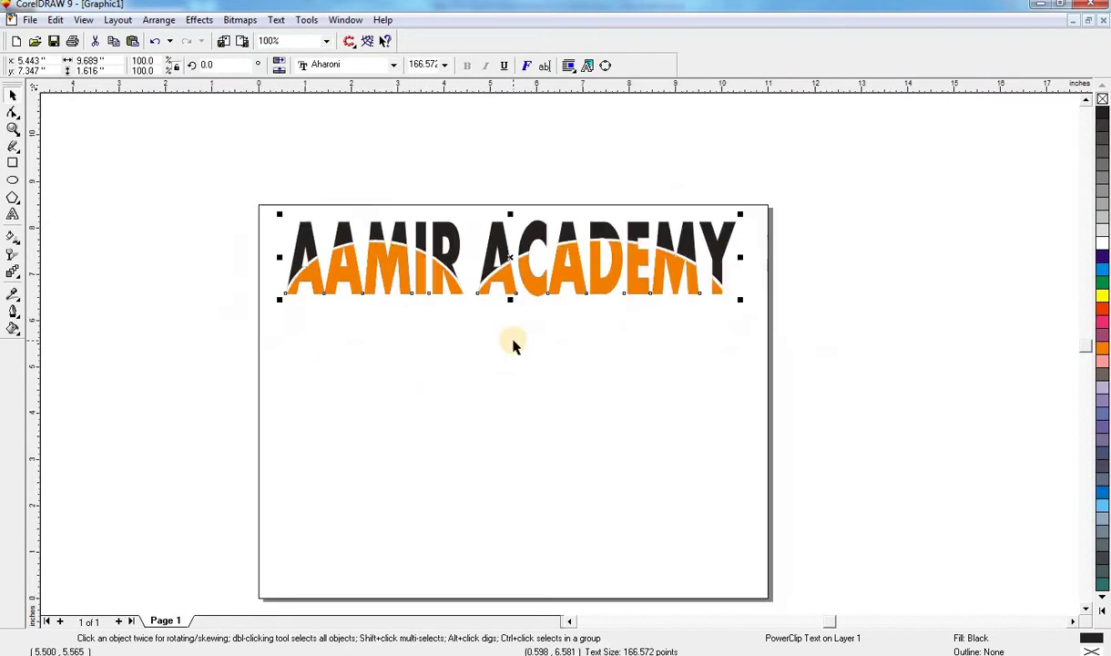
left_click_drag(510, 259, 506, 164)
- Add the artistic text "AMIR ACADEMY" to the page and enlarge it proportionally to about 79 pt
left_click(12, 215)
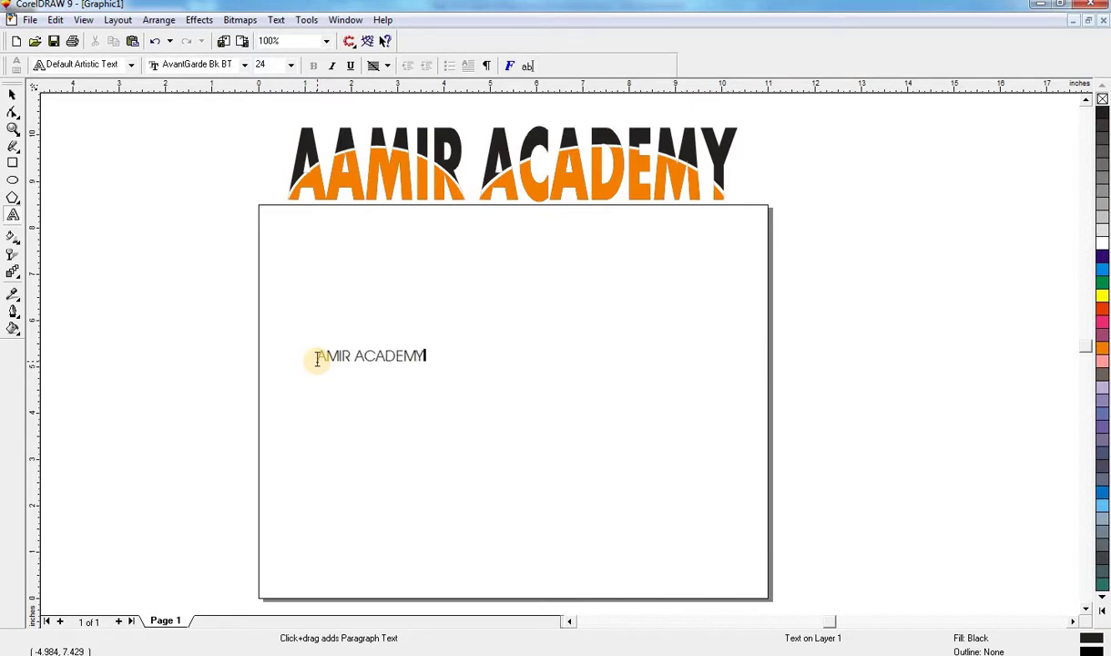
left_click(11, 94)
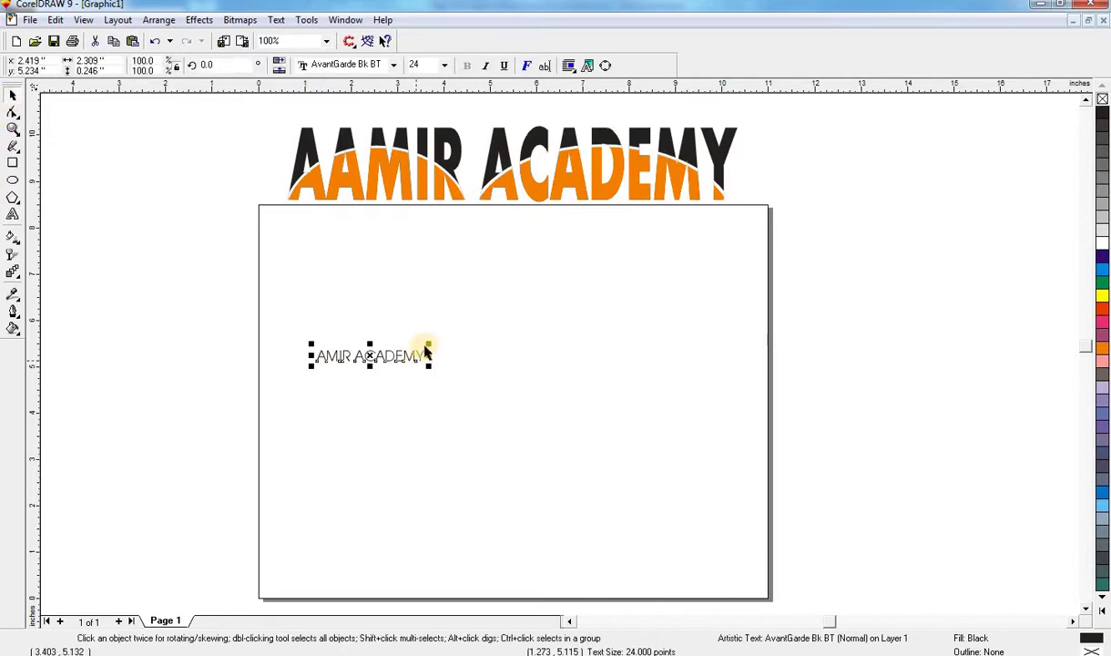
left_click_drag(430, 352, 677, 292)
- Set the font of the new AMIR ACADEMY text to Aharoni
left_click(383, 65)
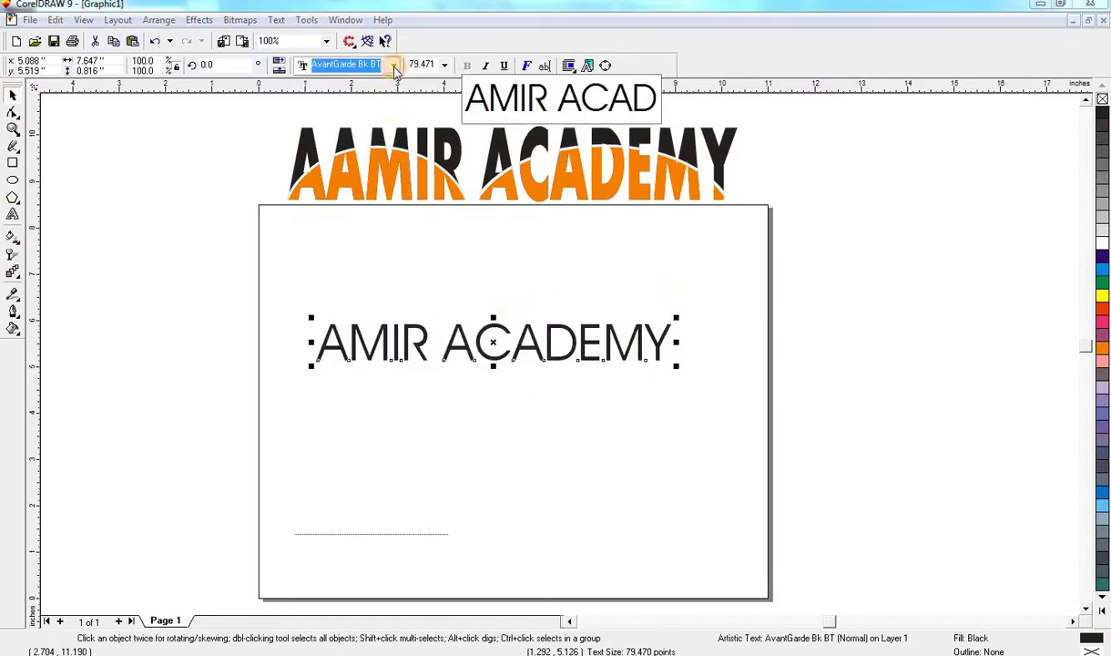
left_click(394, 66)
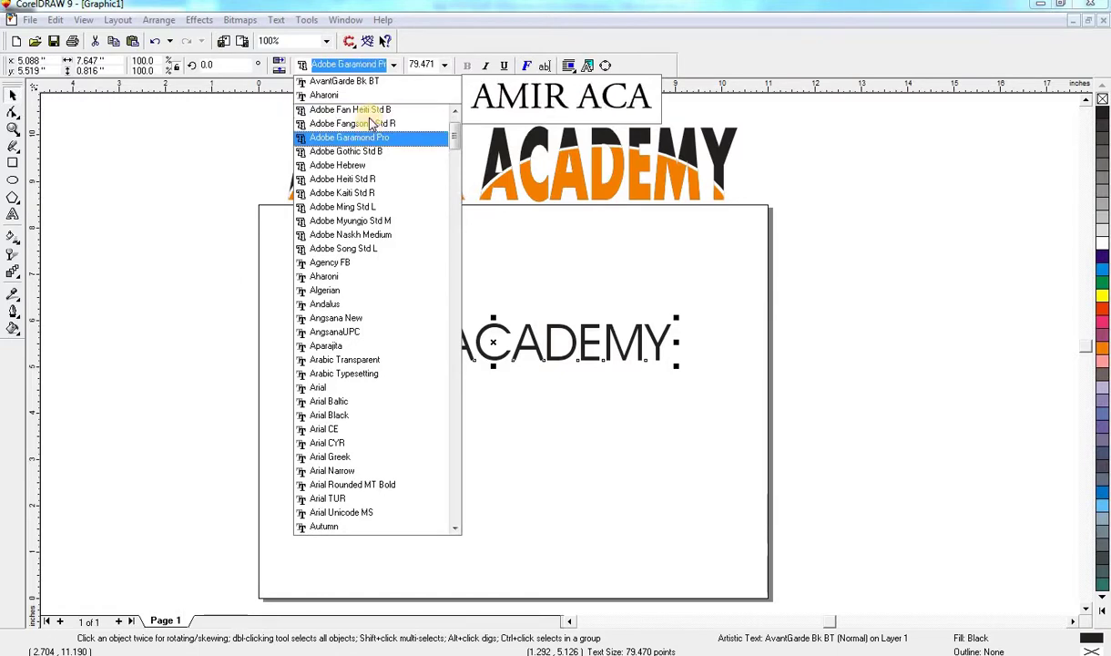
scroll(370, 117, "up", 2)
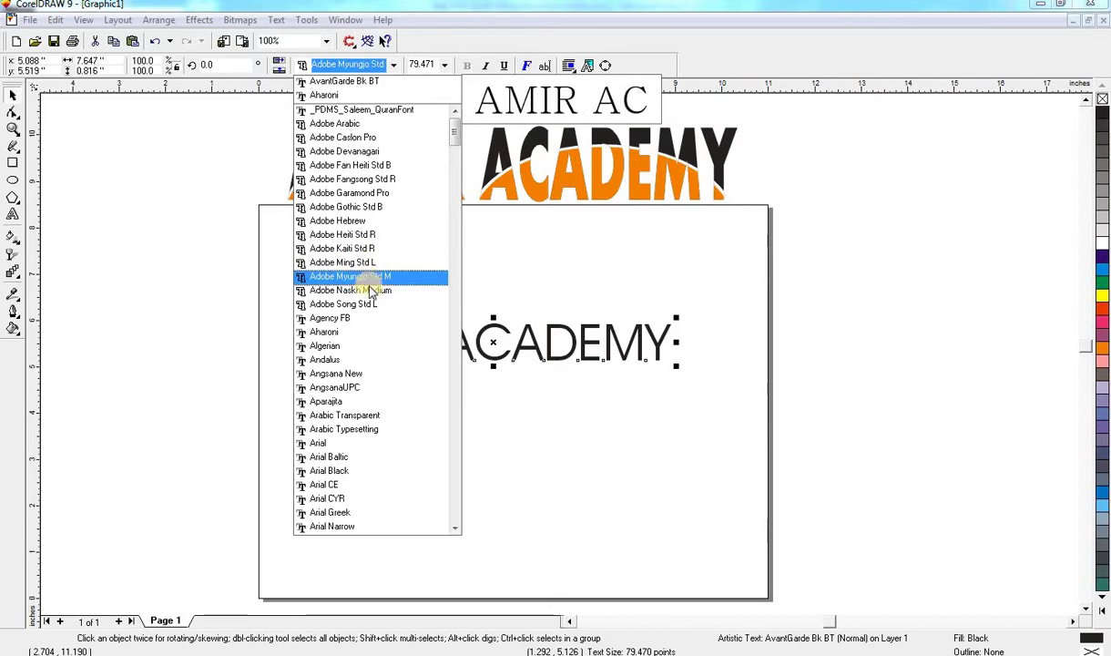
left_click(374, 334)
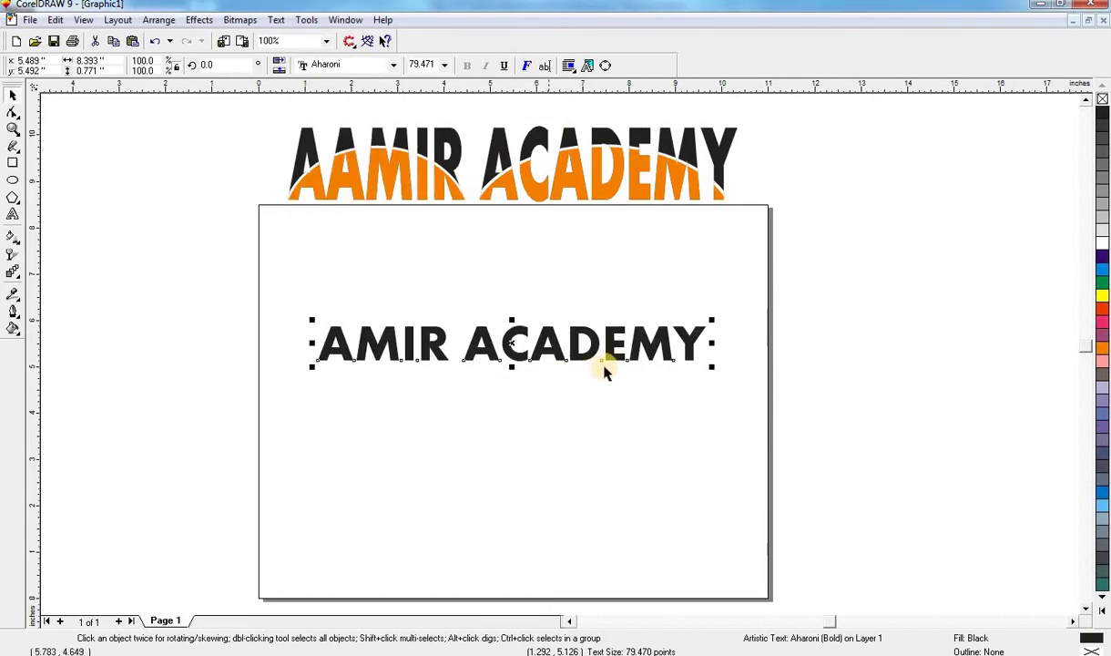
- Stretch the text taller and wider to about 10.48 by 1.85 inches and centre it across the page
left_click_drag(514, 318, 512, 280)
left_click_drag(715, 325, 748, 325)
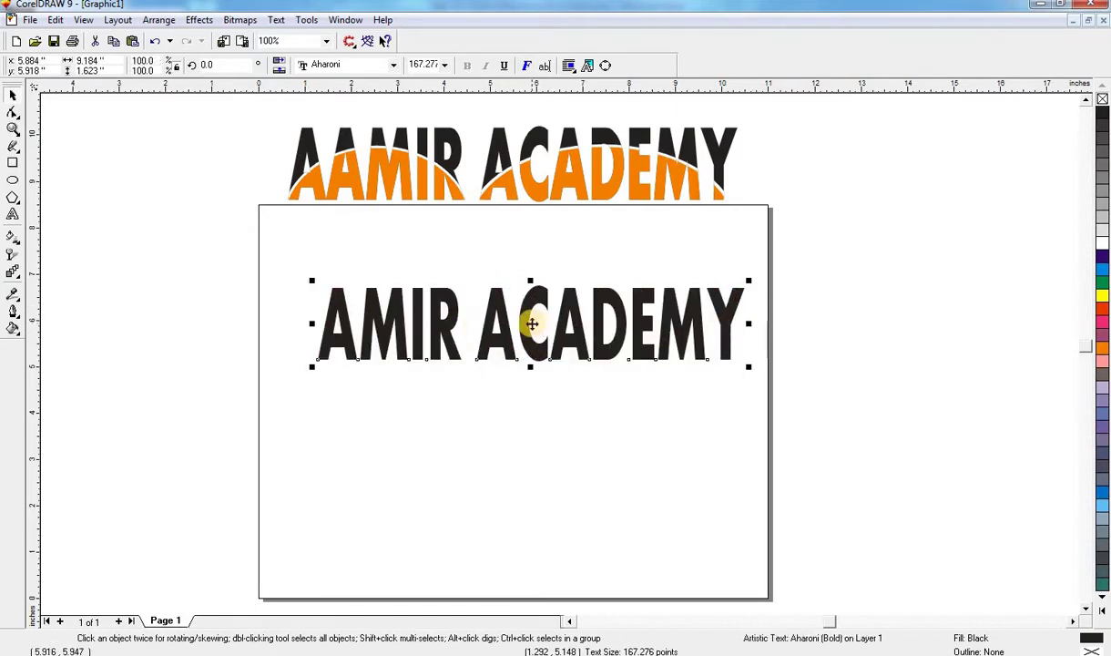
left_click_drag(532, 324, 500, 345)
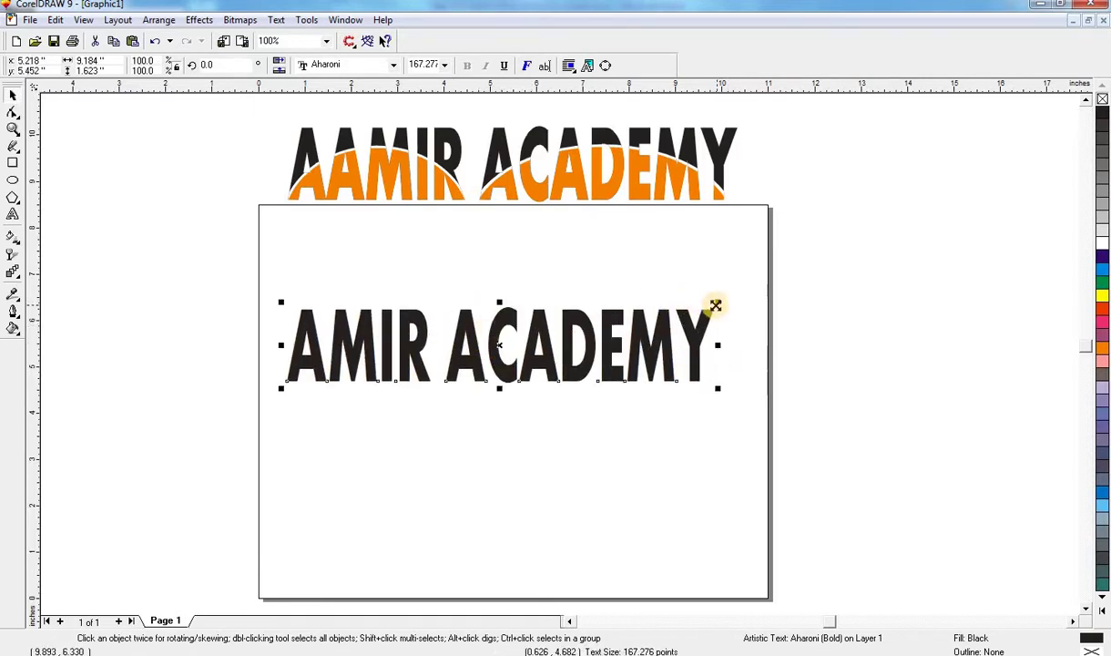
left_click_drag(719, 301, 742, 297)
left_click_drag(497, 344, 508, 343)
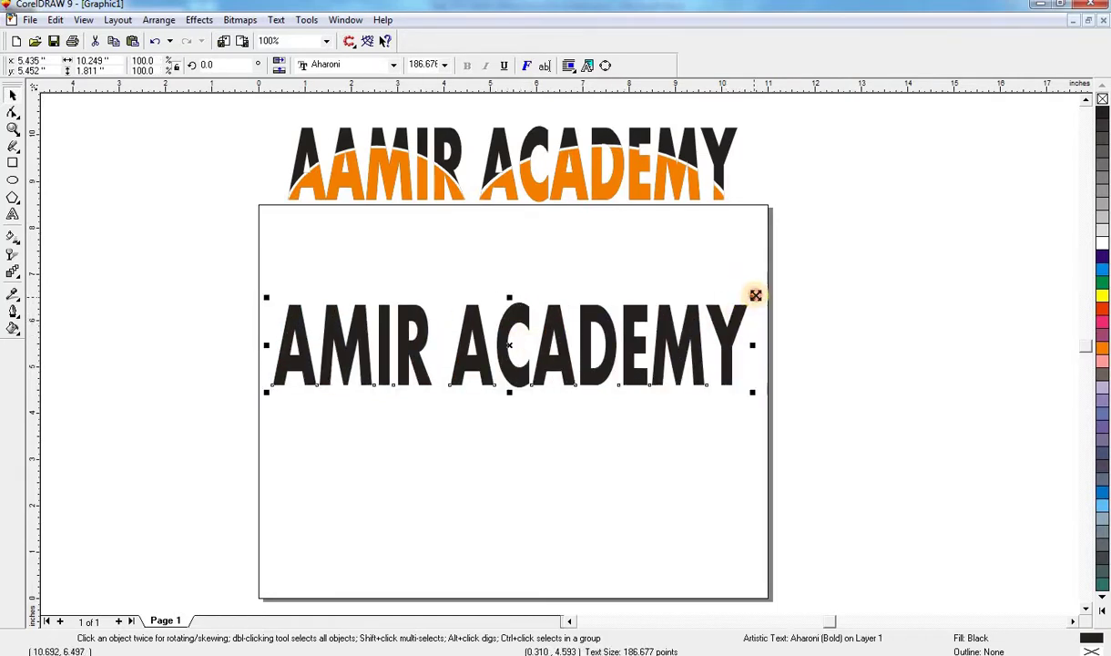
left_click_drag(754, 295, 760, 291)
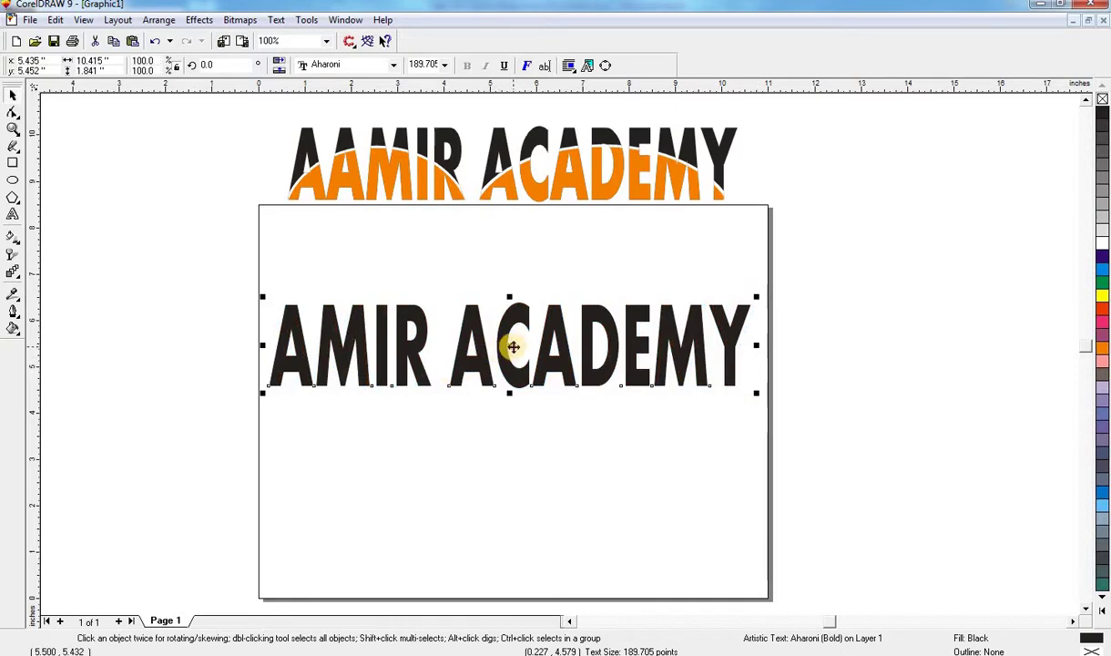
left_click_drag(513, 346, 521, 351)
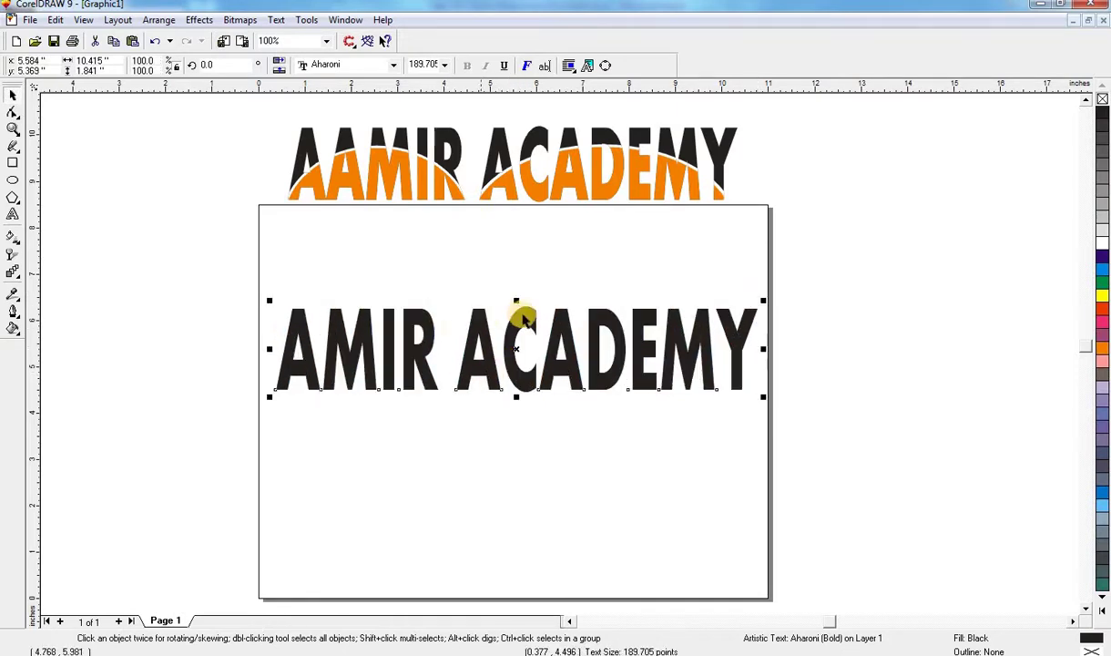
left_click_drag(766, 297, 770, 296)
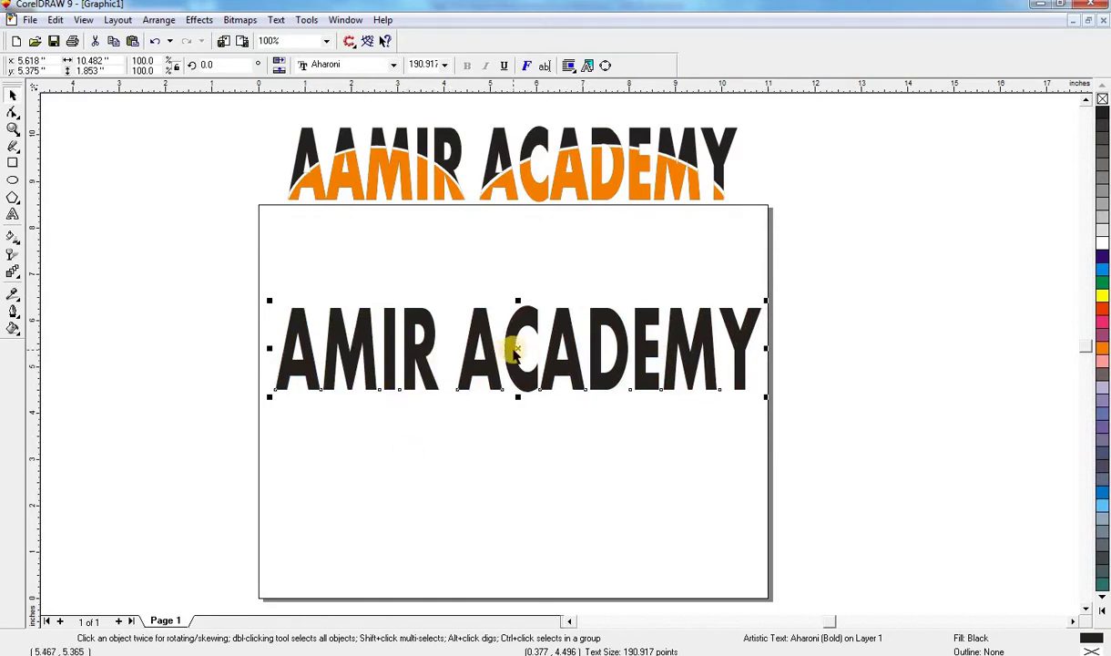
mouse_move(520, 349)
left_mouse_down()
mouse_move(496, 341)
mouse_move(513, 348)
left_mouse_up()
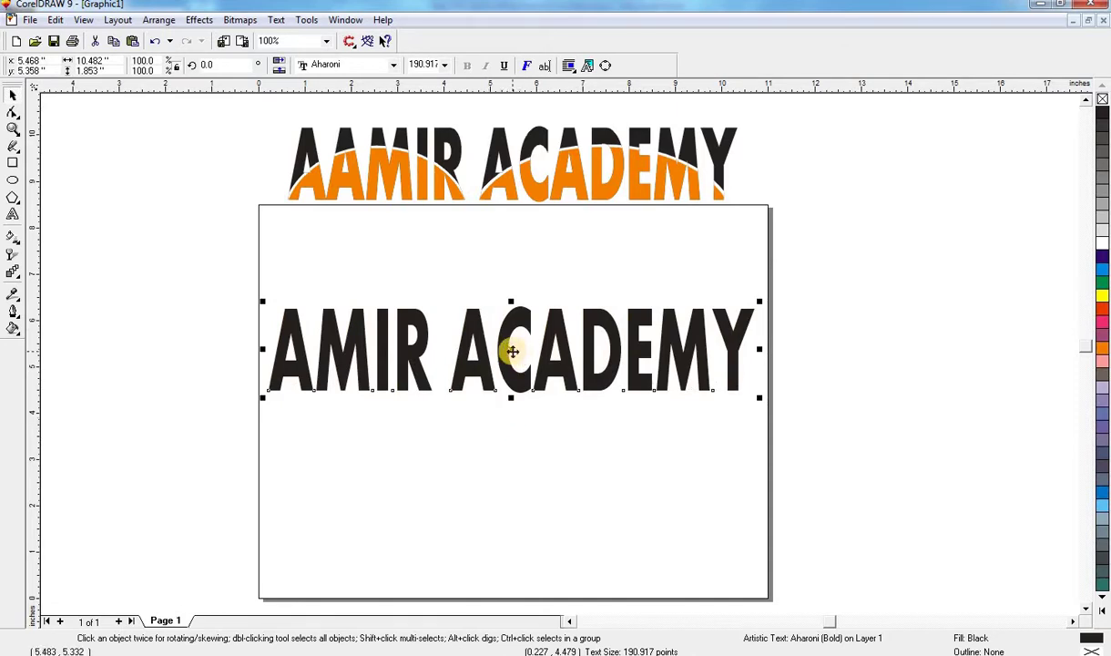
left_click_drag(512, 356, 513, 362)
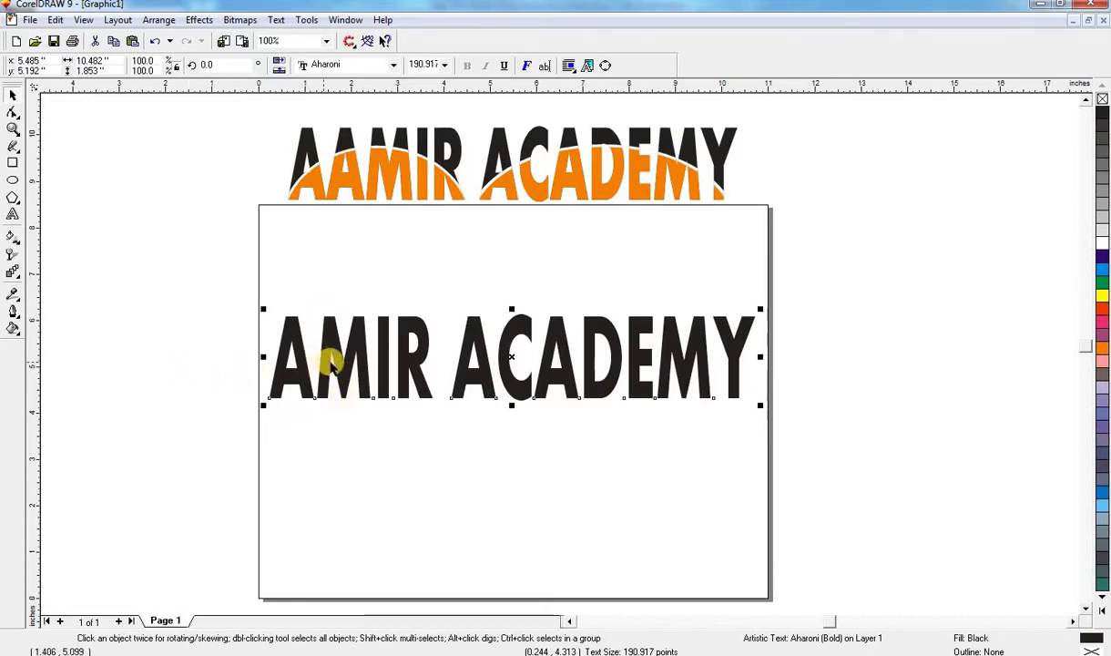
- Draw an ellipse about 4.56 by 3.01 inches and place it over the lower half of the word AMIR
left_click(13, 180)
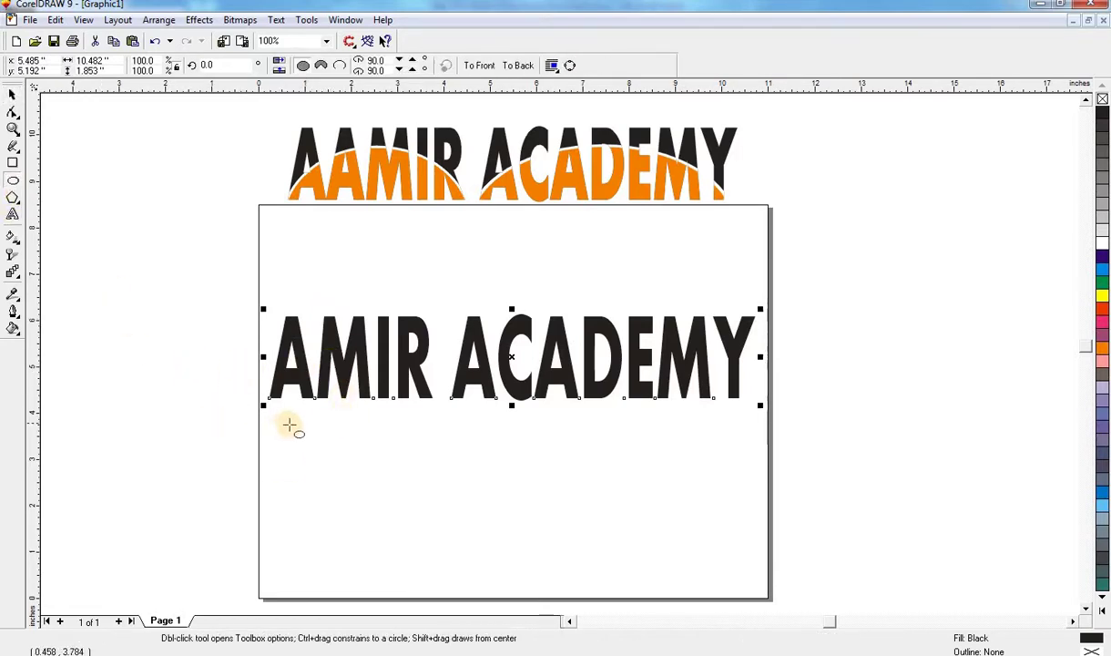
left_click_drag(111, 337, 315, 476)
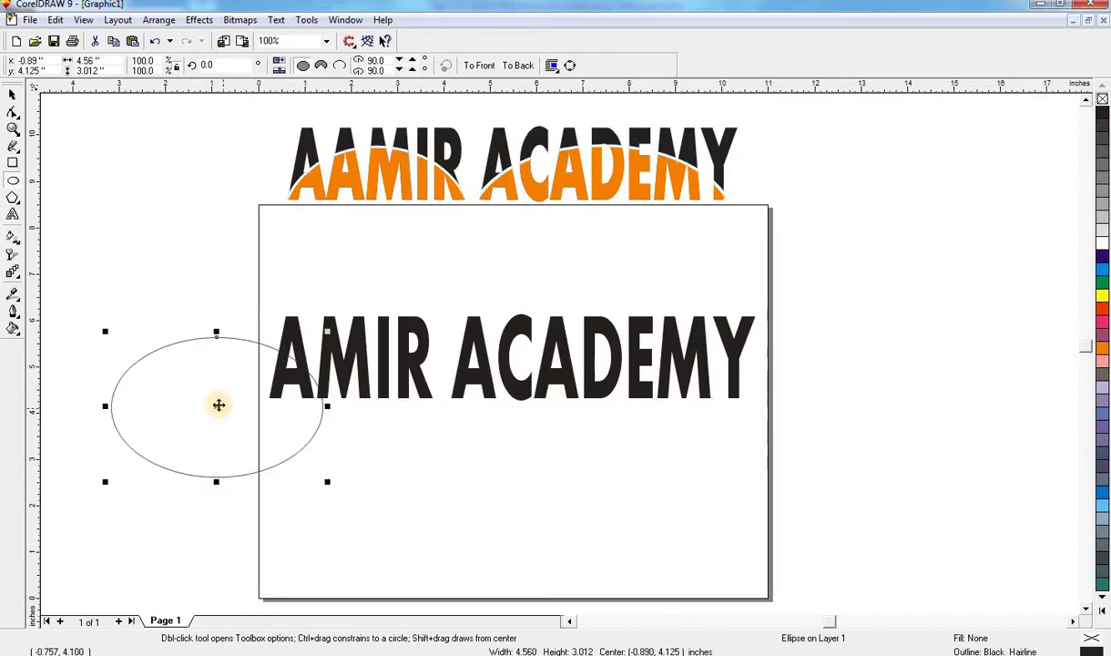
left_click_drag(216, 405, 344, 424)
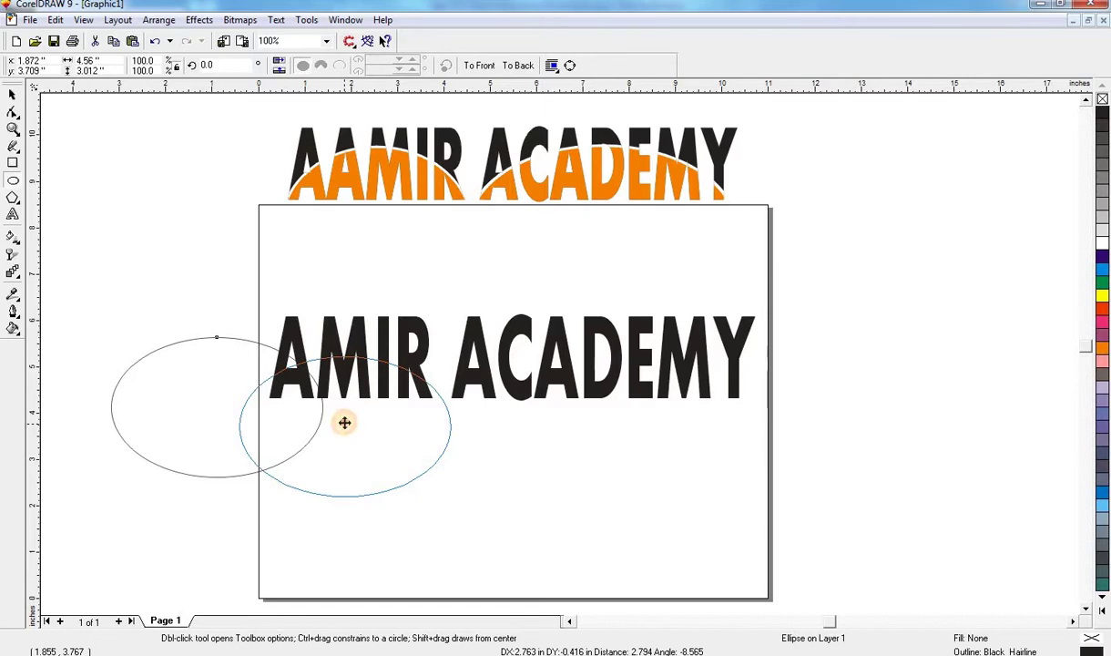
left_click_drag(344, 422, 341, 419)
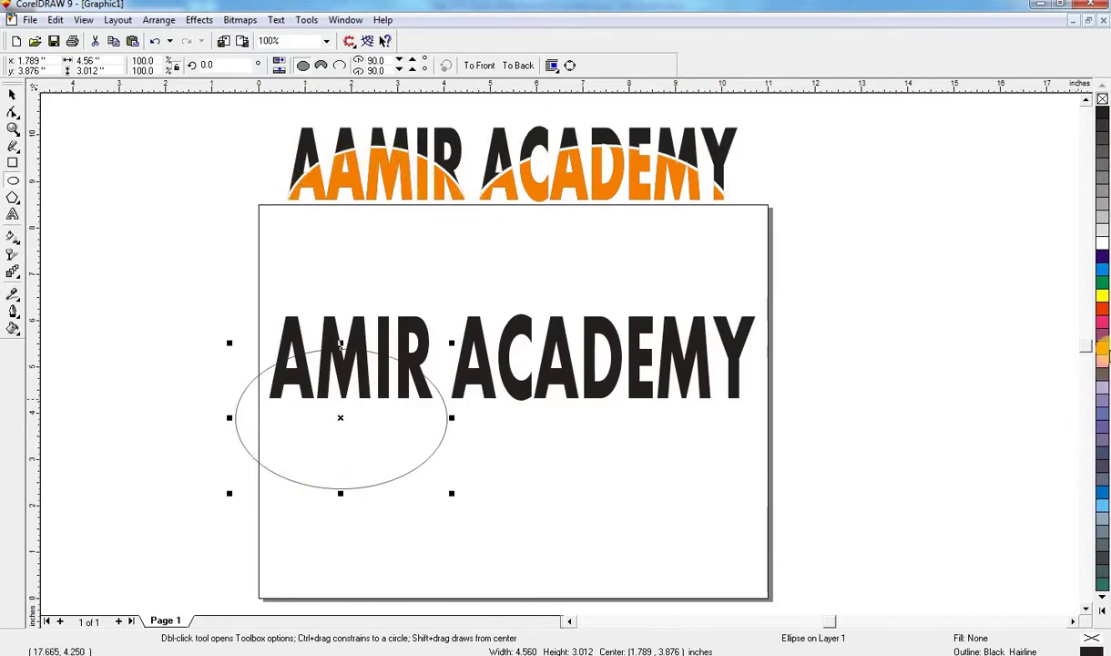
- Fill the ellipse with orange and remove its outline
left_click(1102, 349)
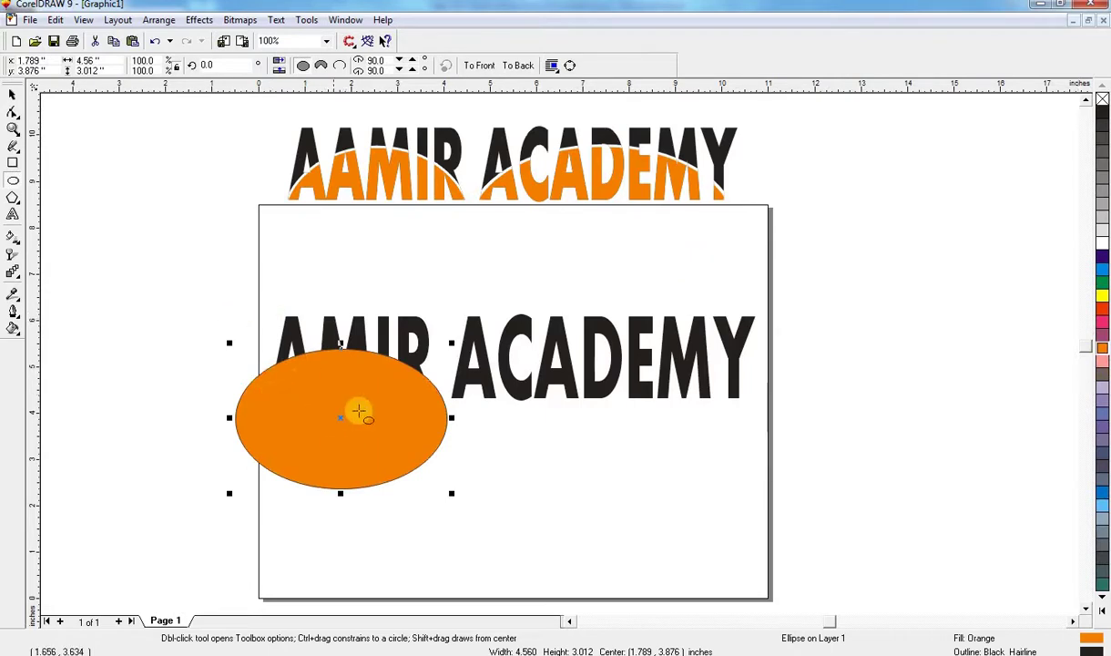
right_click(1103, 98)
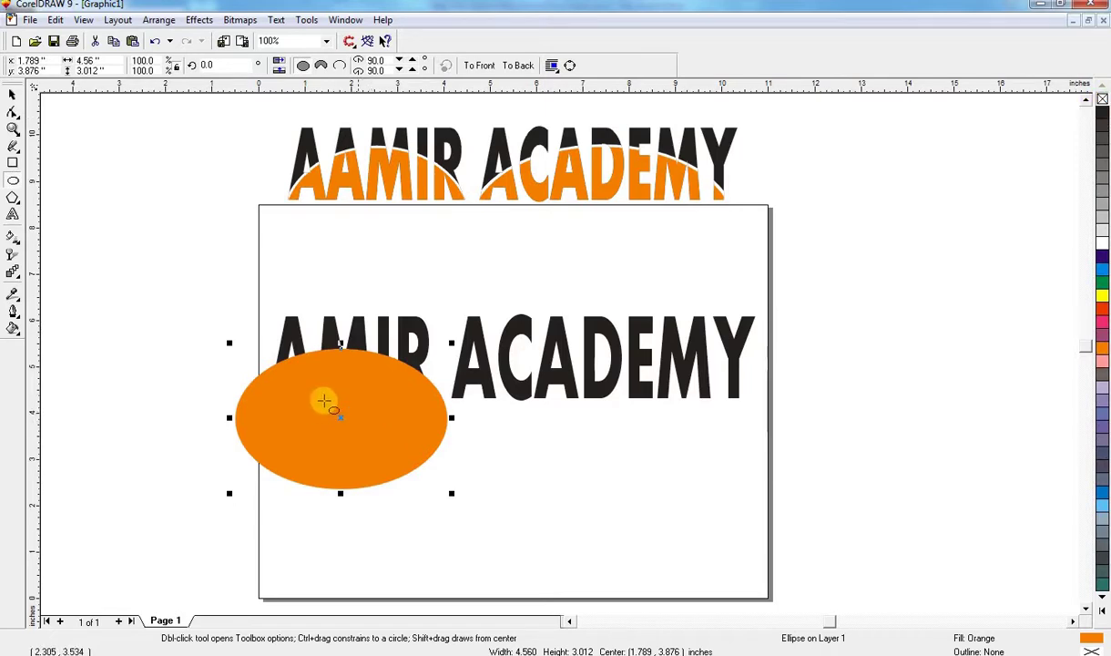
left_click(13, 95)
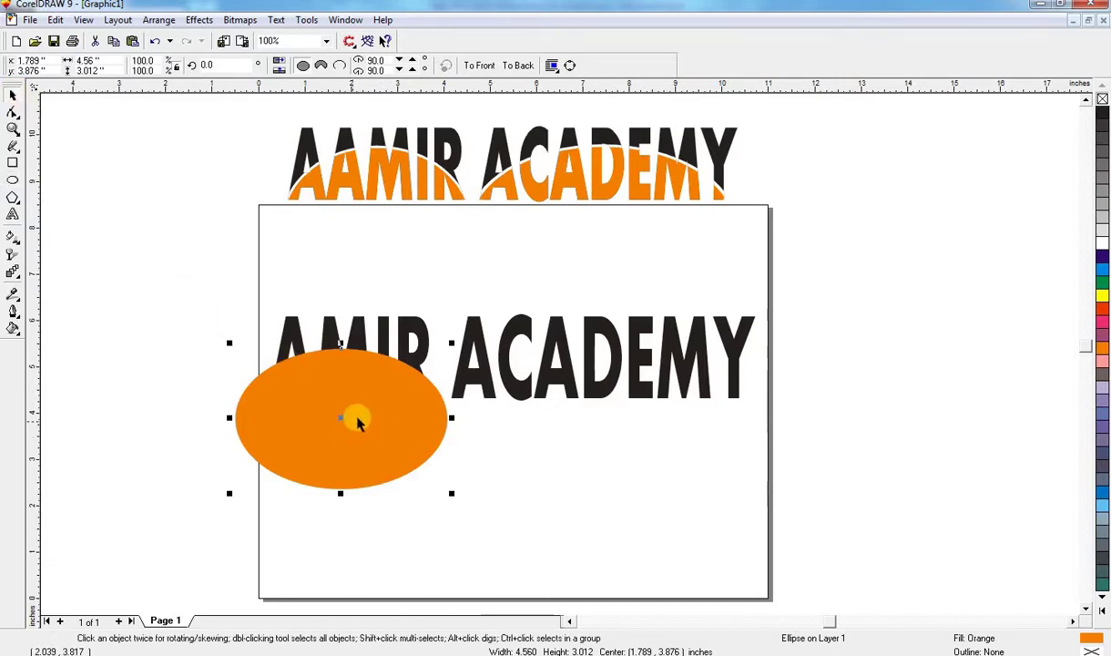
left_click_drag(378, 386, 404, 347)
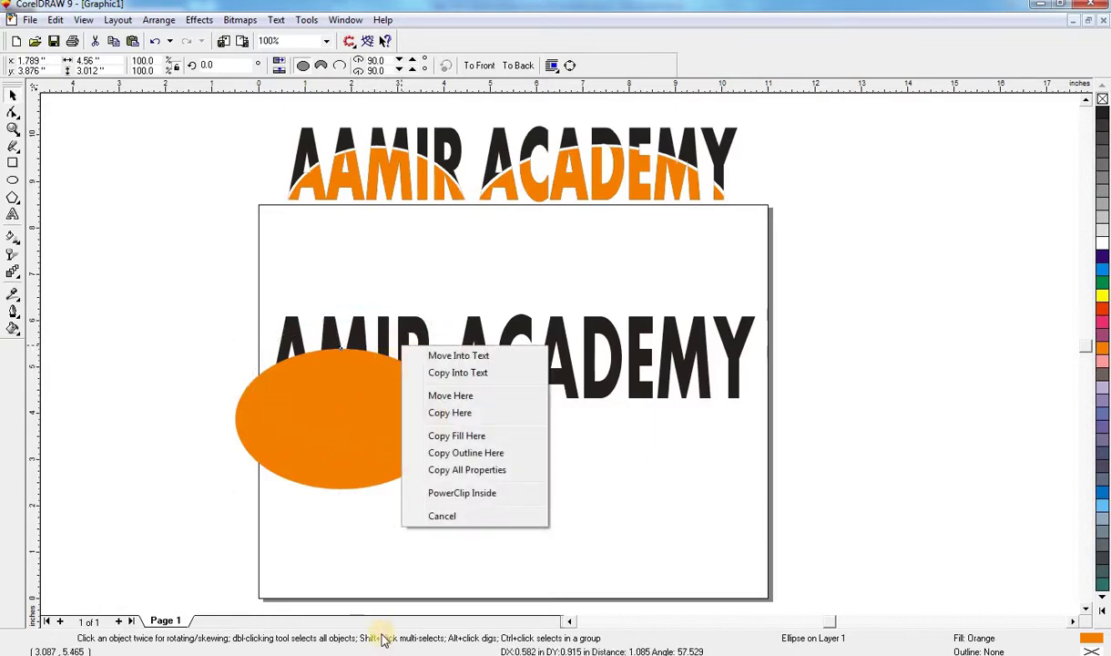
left_click(320, 523)
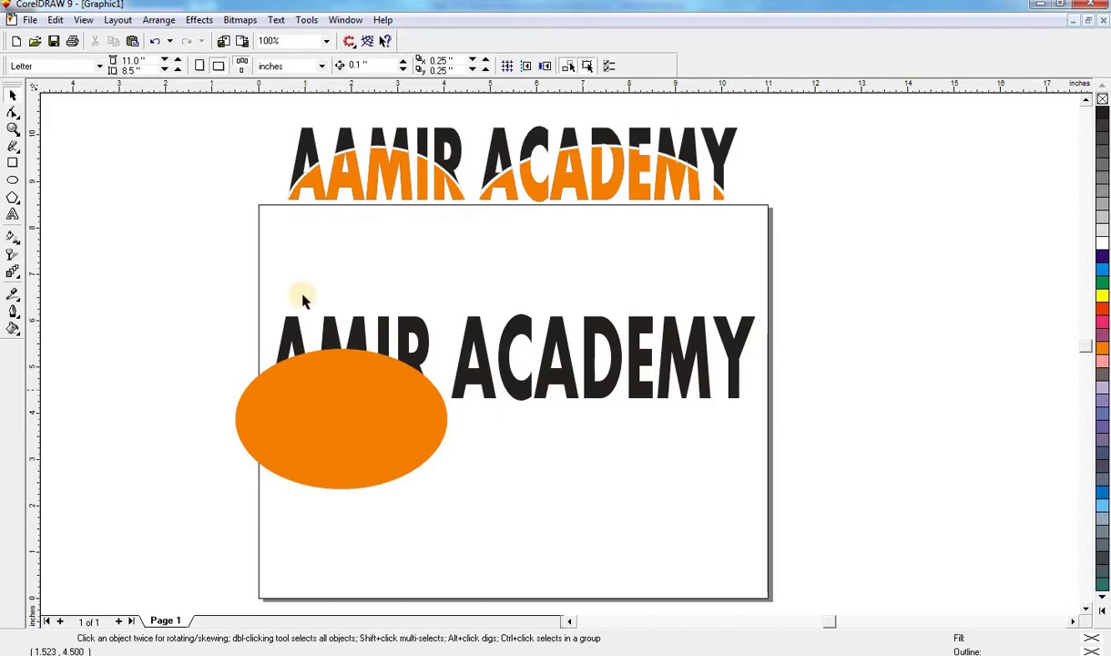
left_click(199, 20)
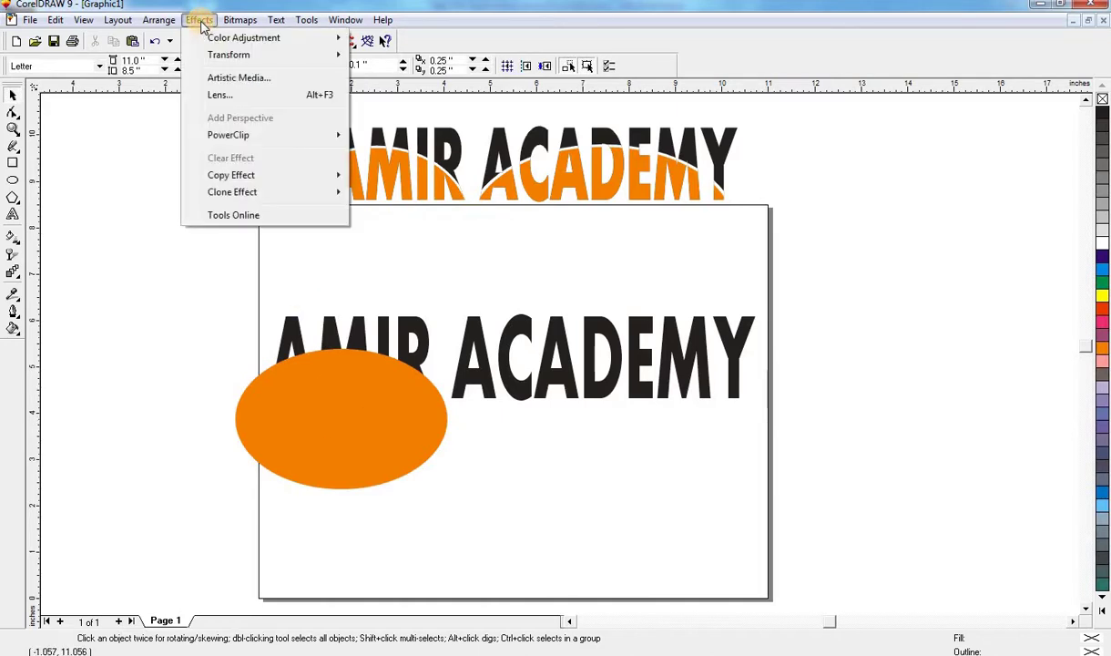
mouse_move(226, 142)
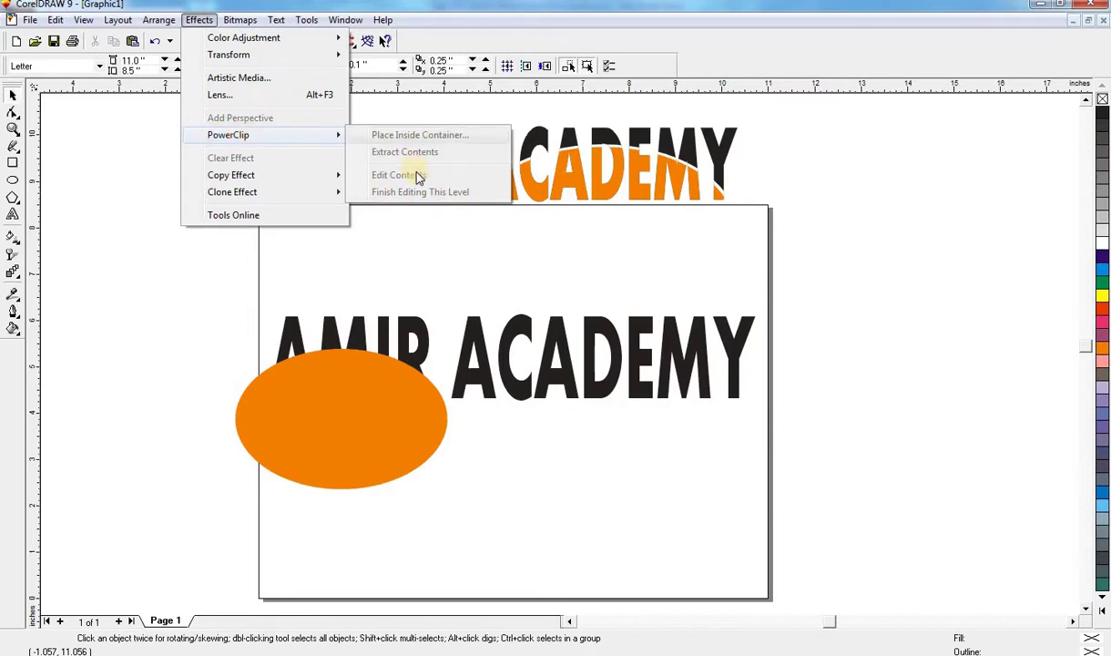
left_click(348, 428)
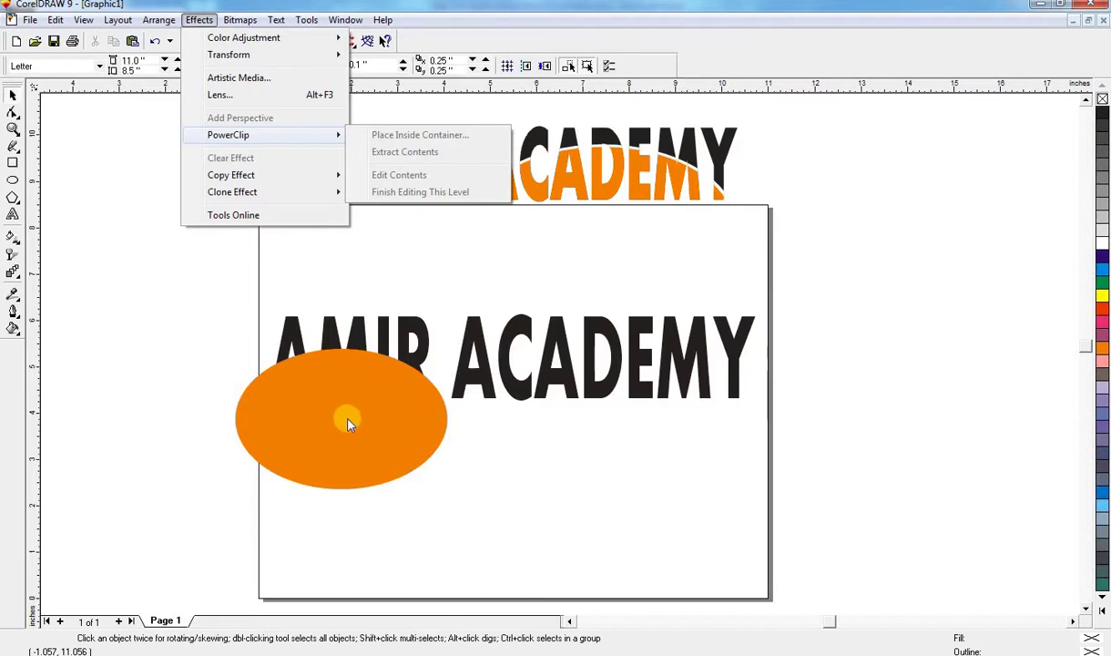
- PowerClip the orange ellipse inside the AMIR ACADEMY text
left_click(343, 460)
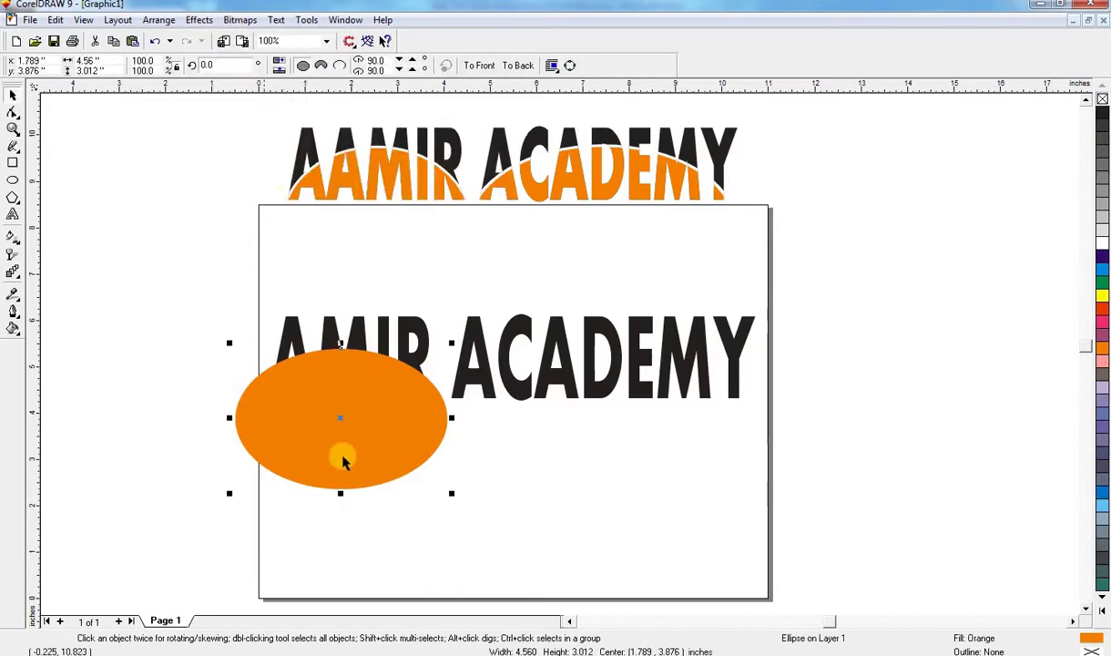
left_click(193, 23)
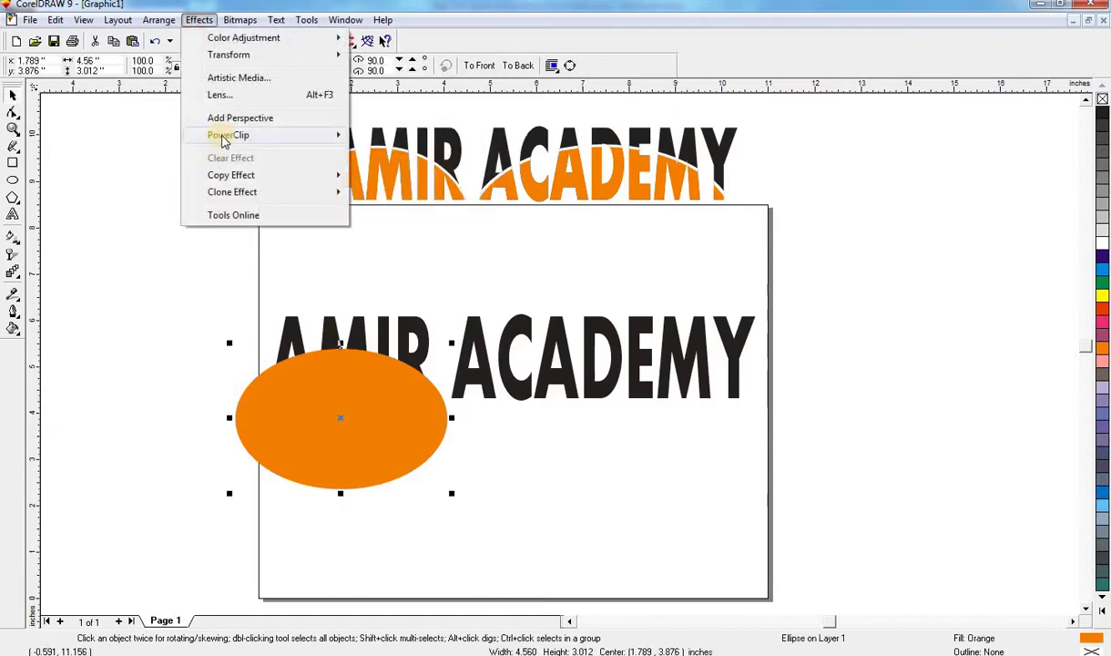
mouse_move(233, 135)
left_click(400, 137)
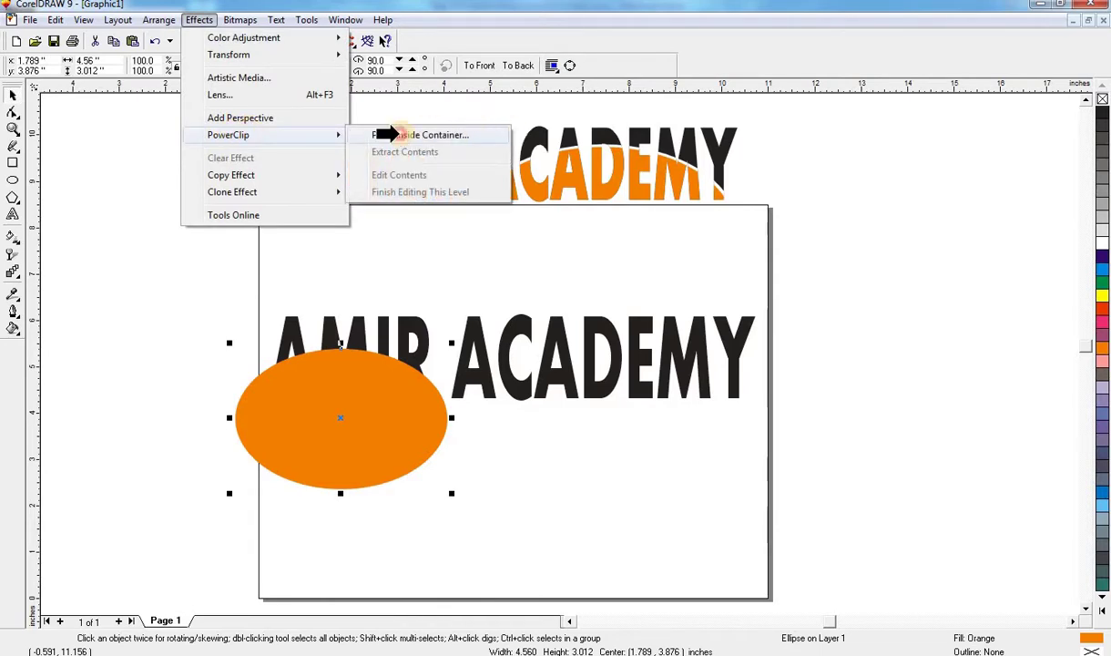
left_click(353, 327)
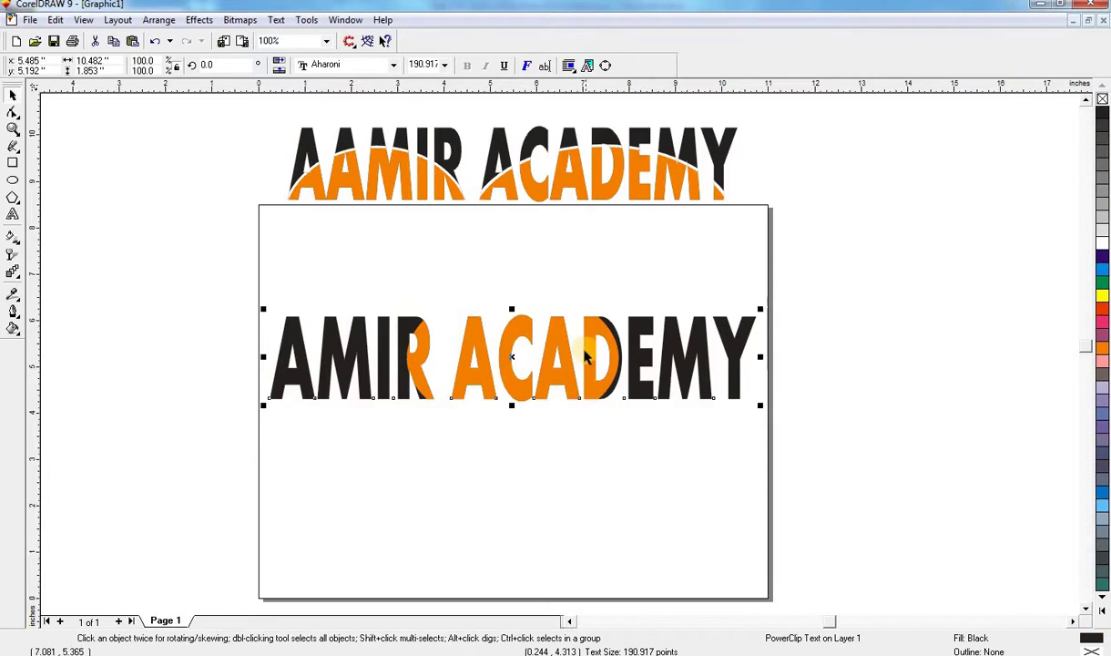
- Open the PowerClip contents of the AMIR ACADEMY text for editing
right_click(485, 377)
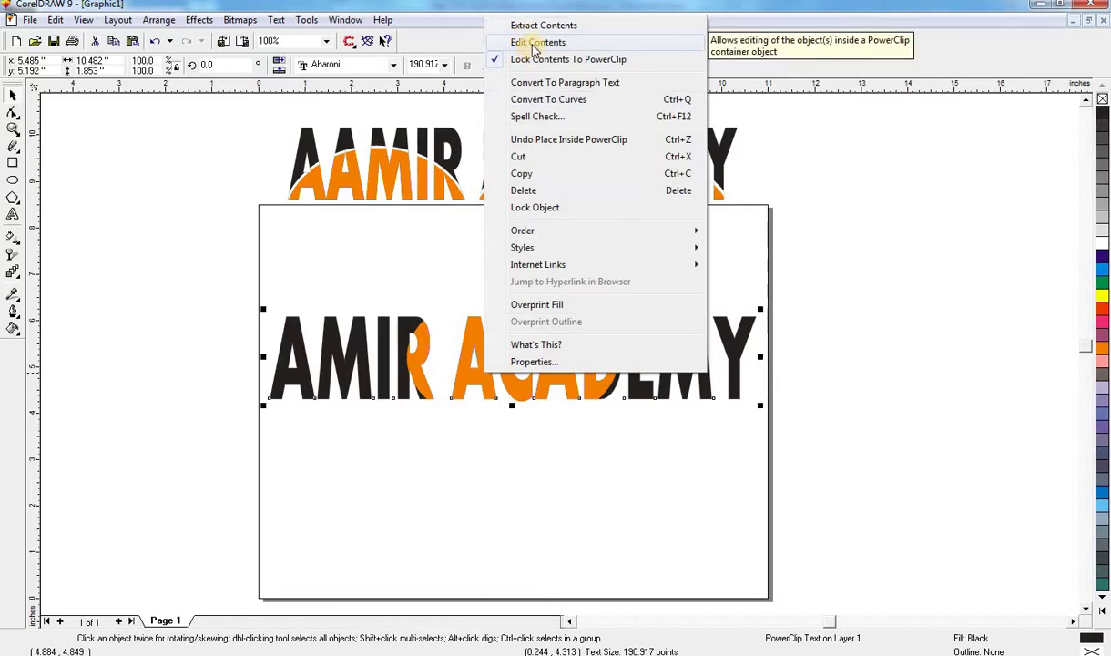
left_click(200, 21)
mouse_move(239, 138)
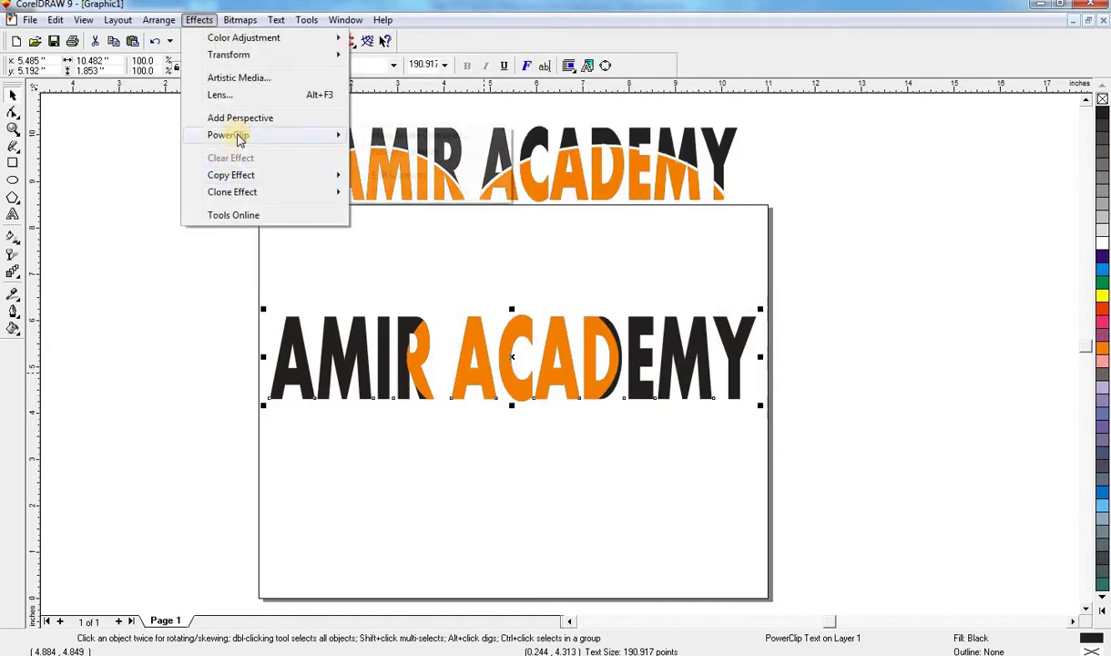
left_click(399, 175)
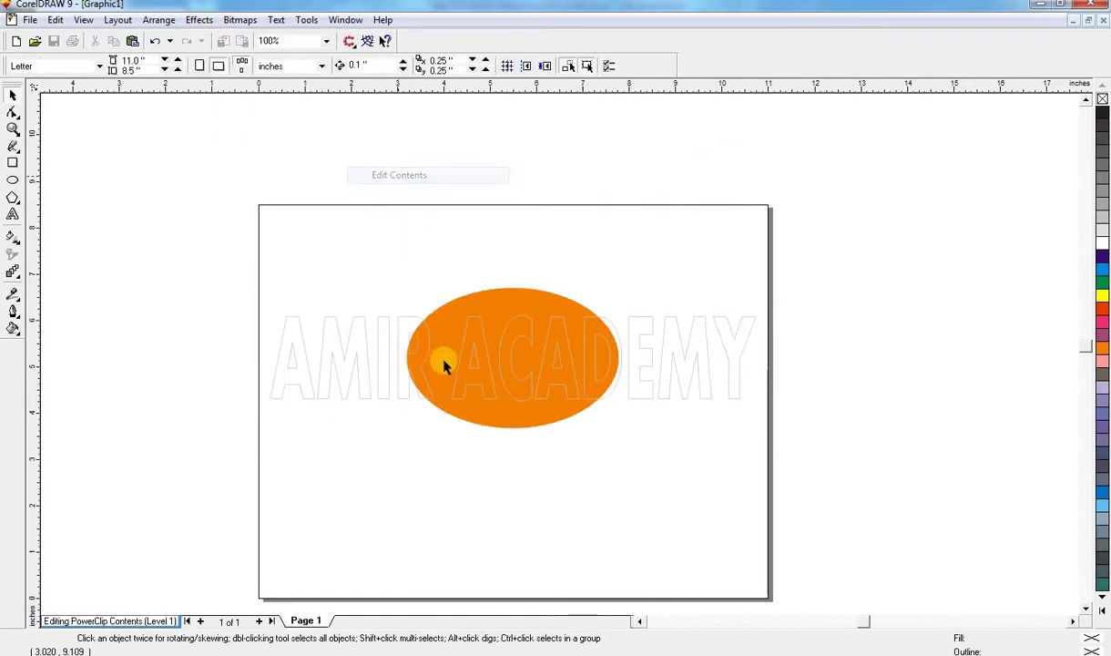
- Move the orange ellipse over the lower half of AMIR and narrow it to about 3.58 by 3.01 inches
left_click_drag(531, 414, 362, 465)
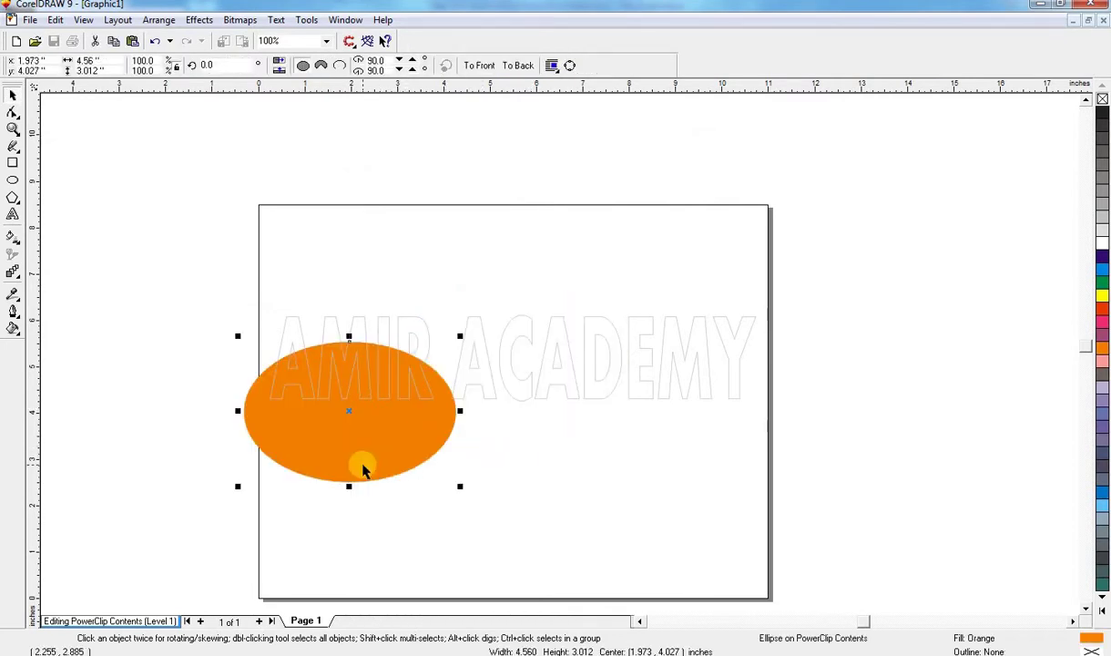
left_click_drag(462, 410, 453, 410)
left_click_drag(238, 413, 265, 413)
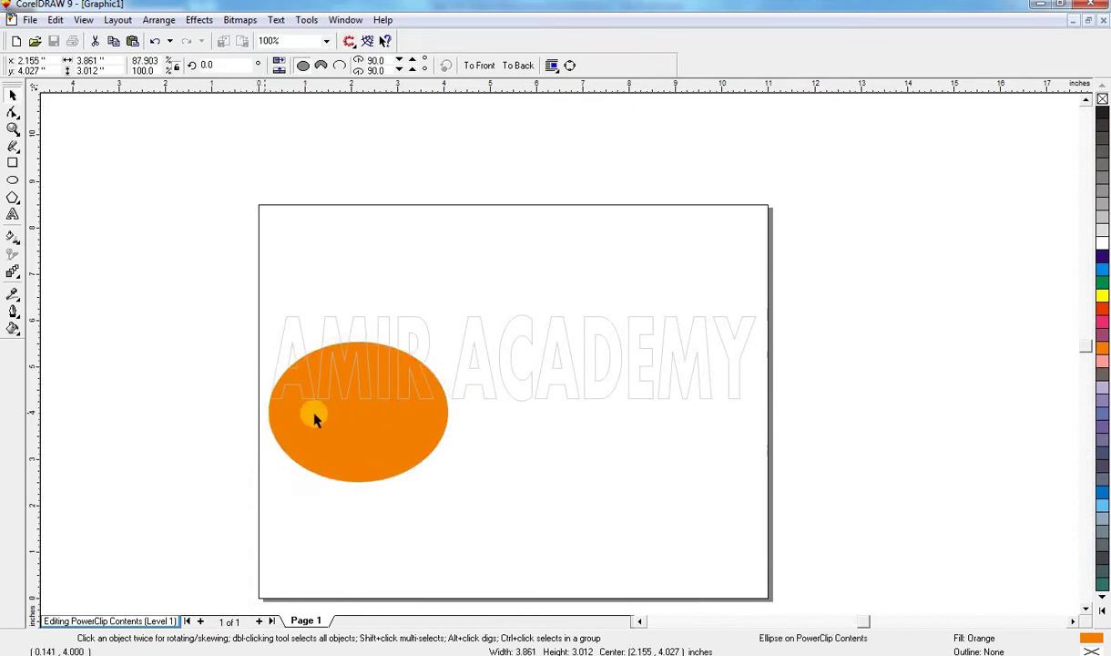
left_click_drag(452, 410, 440, 409)
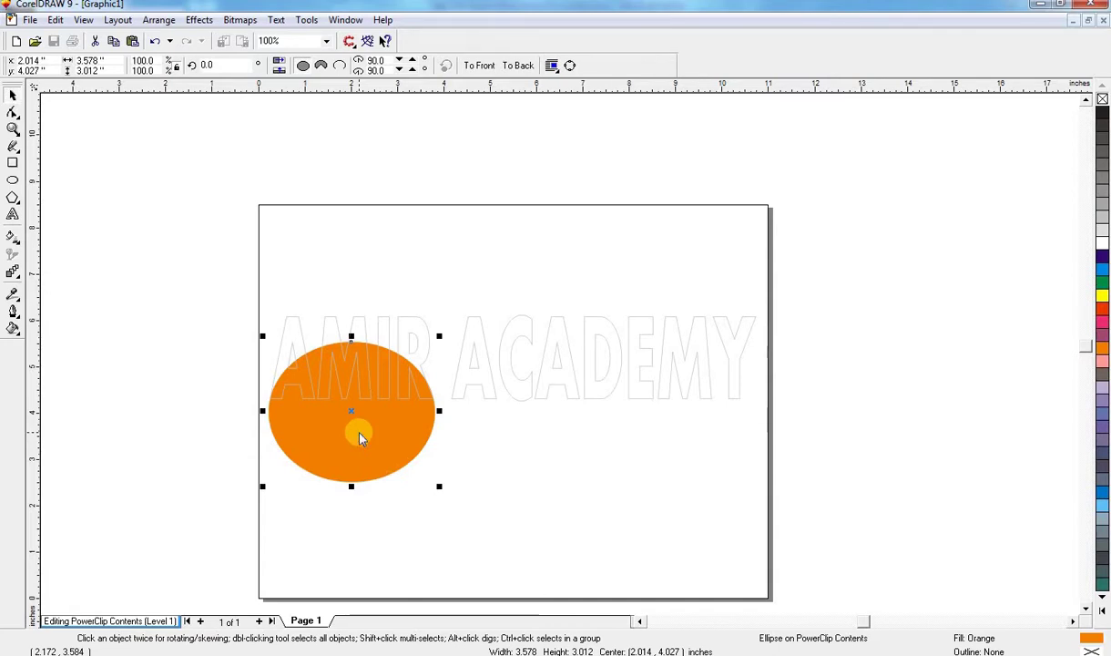
- Give the ellipse a white 8-point outline with rounded corners and line caps, placed behind the fill and scaling with the image
key("F12")
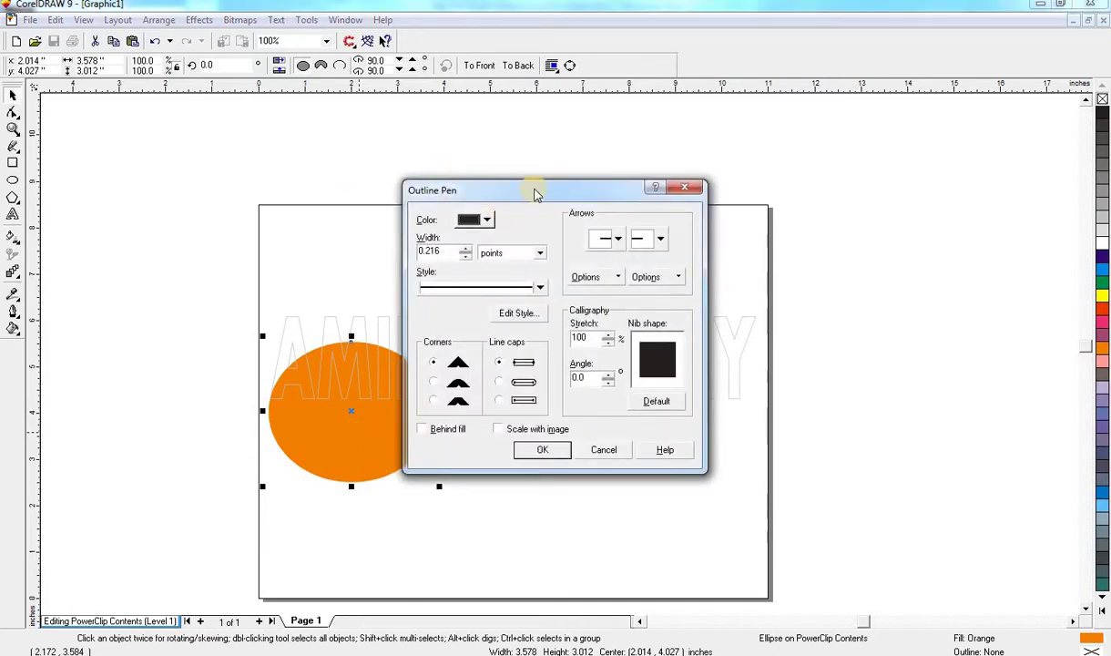
left_click_drag(536, 189, 560, 166)
double_click(456, 227)
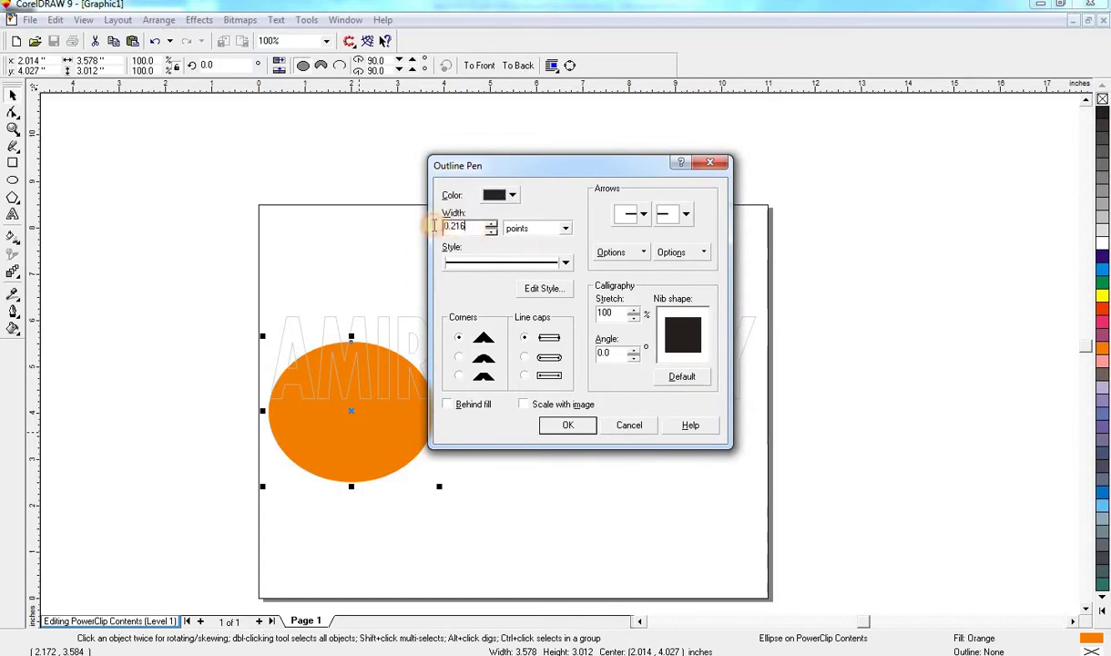
left_click(513, 196)
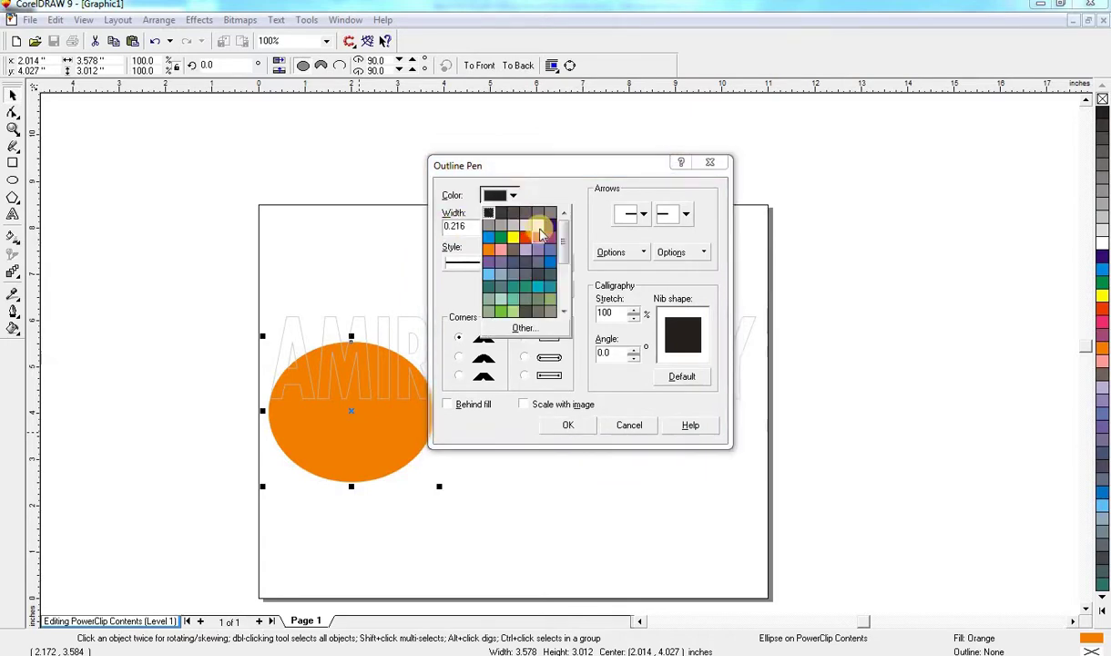
left_click(506, 215)
double_click(448, 226)
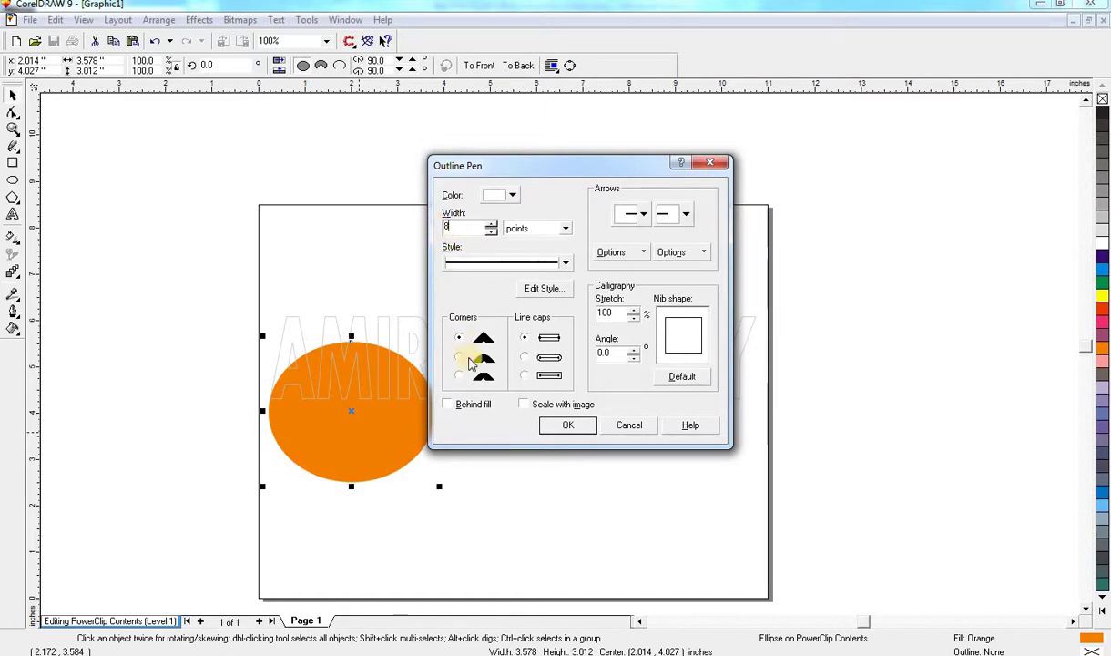
left_click(458, 356)
left_click(524, 357)
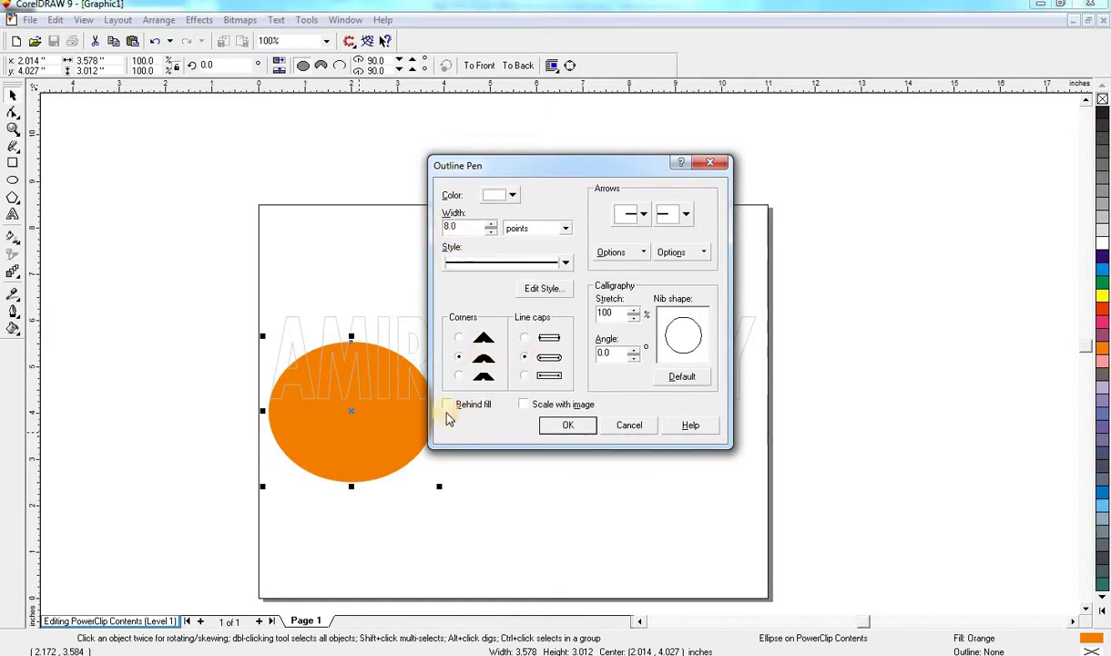
left_click(447, 403)
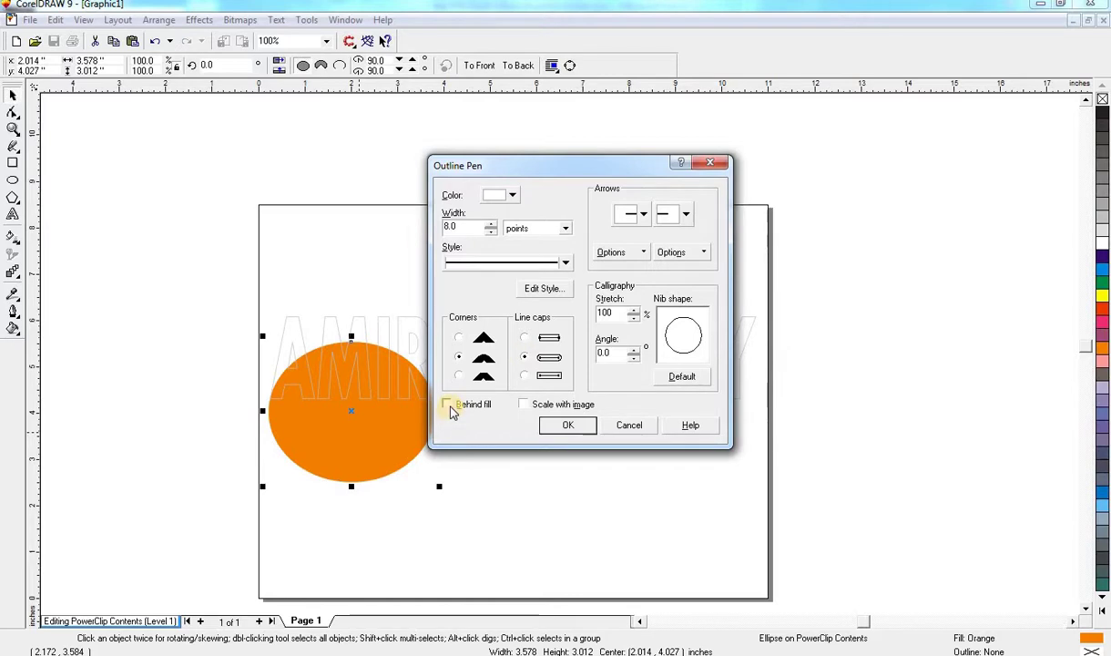
left_click(544, 409)
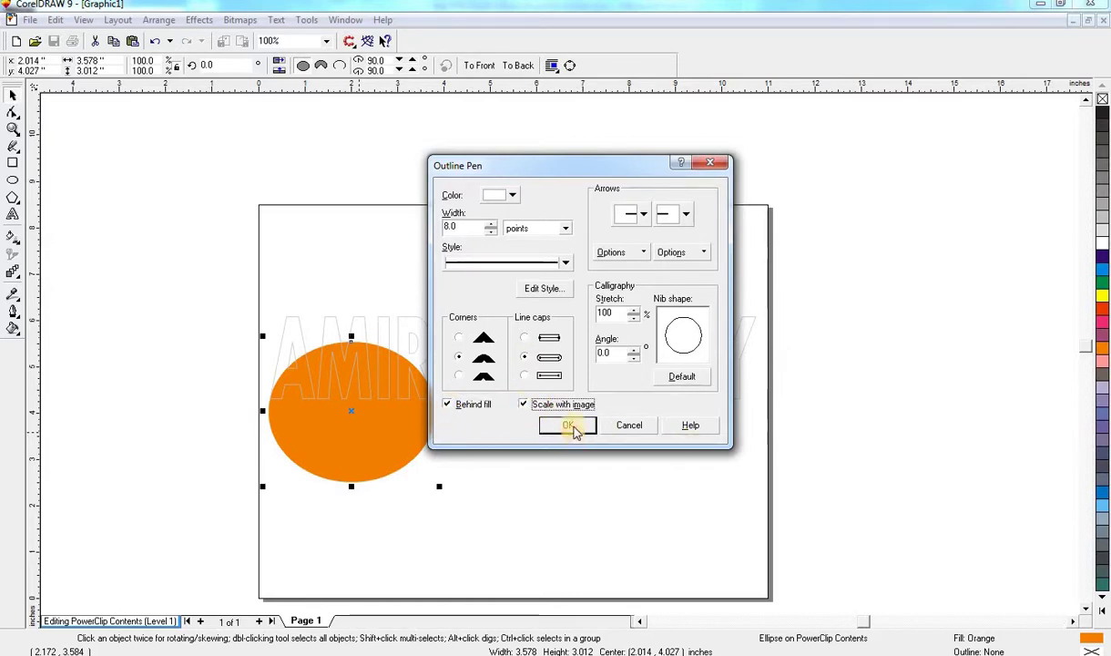
left_click(570, 425)
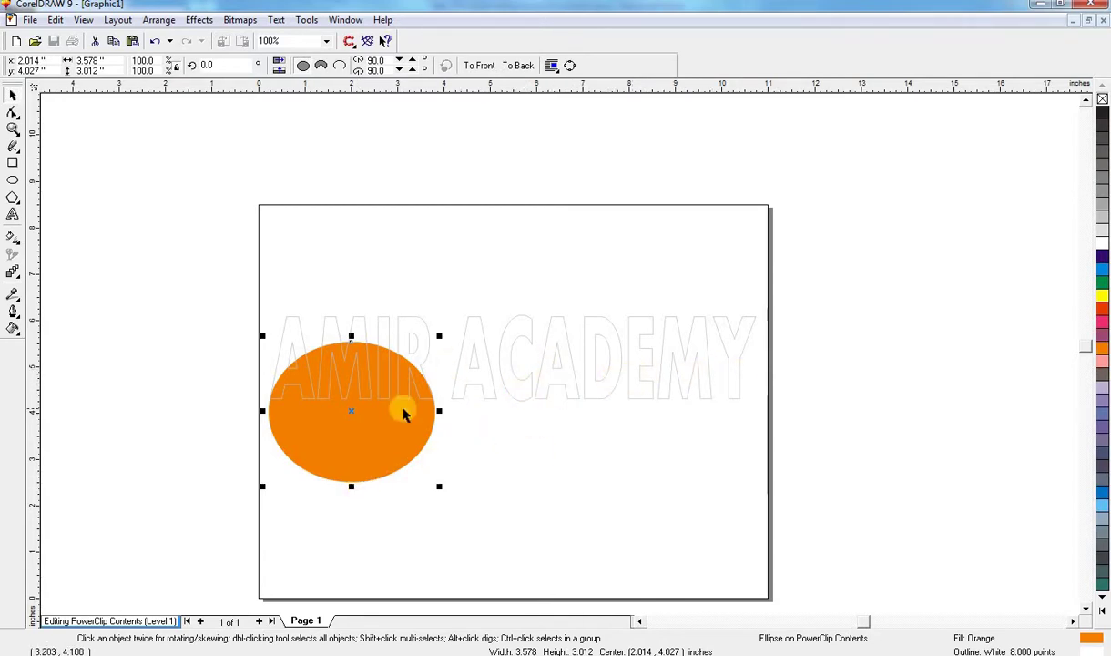
left_click(367, 427)
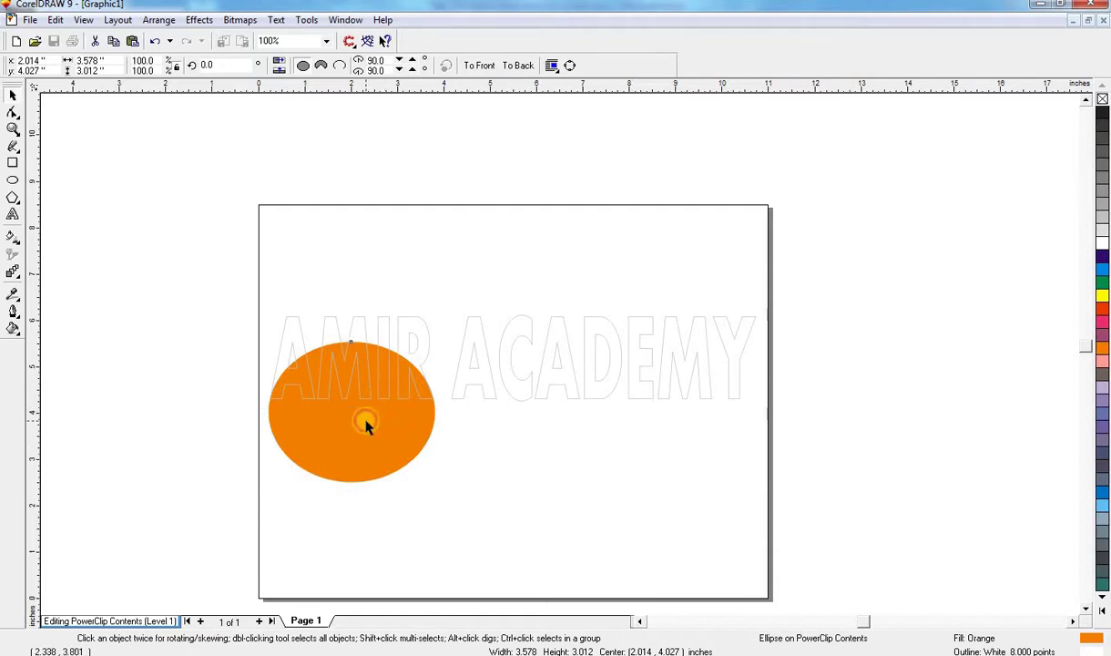
left_click(367, 427)
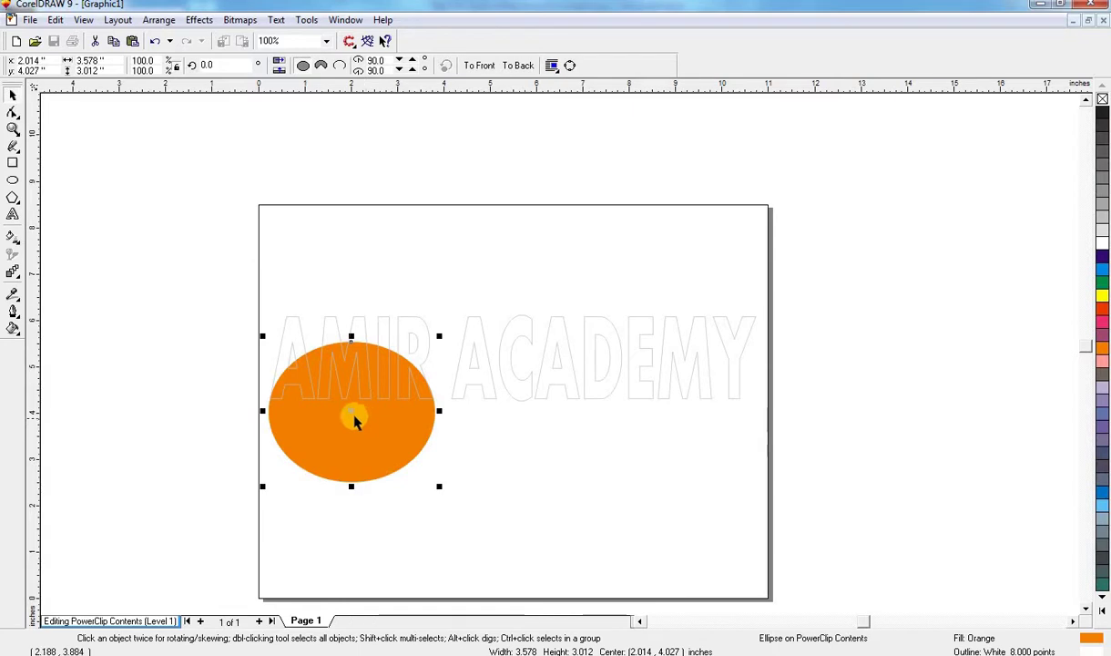
left_click_drag(335, 410, 525, 411)
right_click(525, 411)
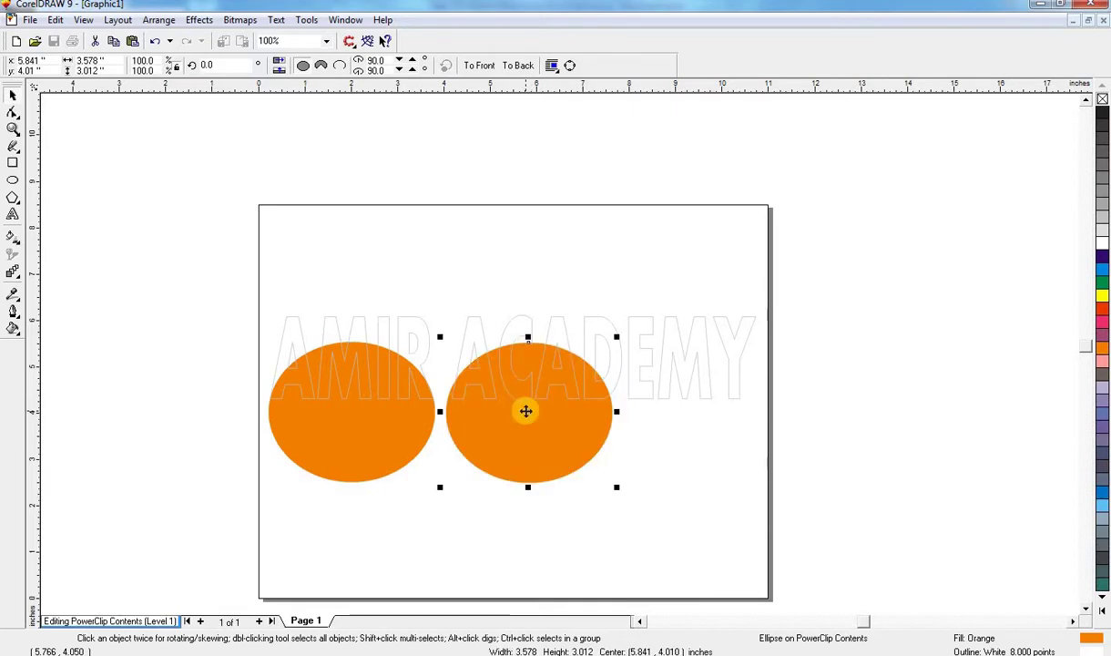
key("Delete")
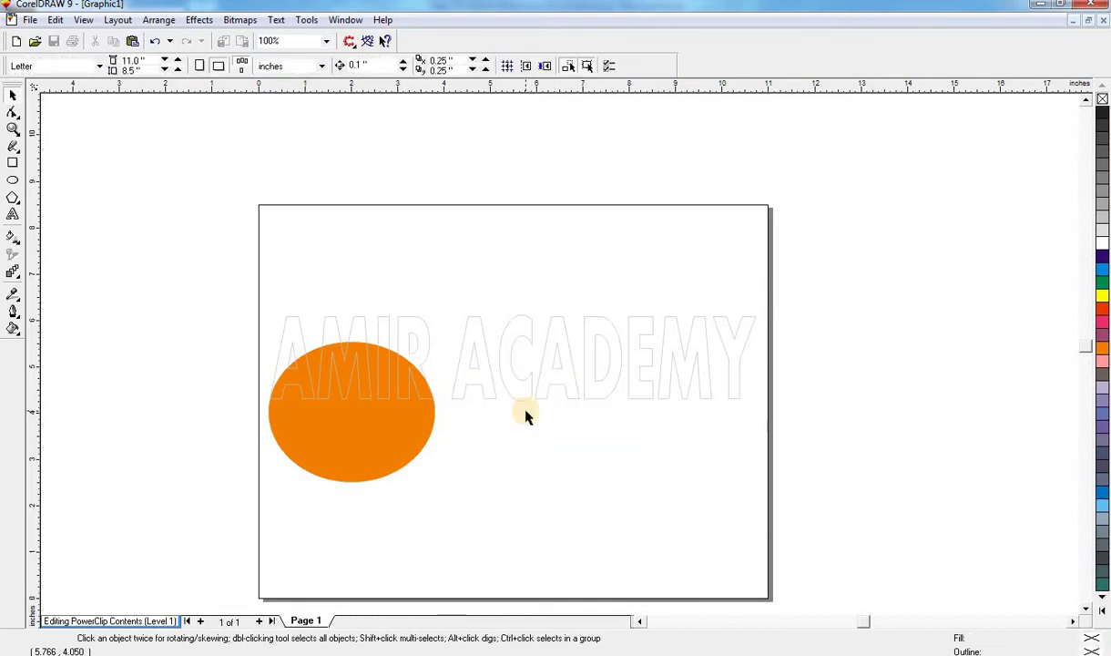
- Copy the orange ellipse over the lower half of ACADEMY and stretch the copy to about 6.31 by 3.01 inches
left_click(357, 423)
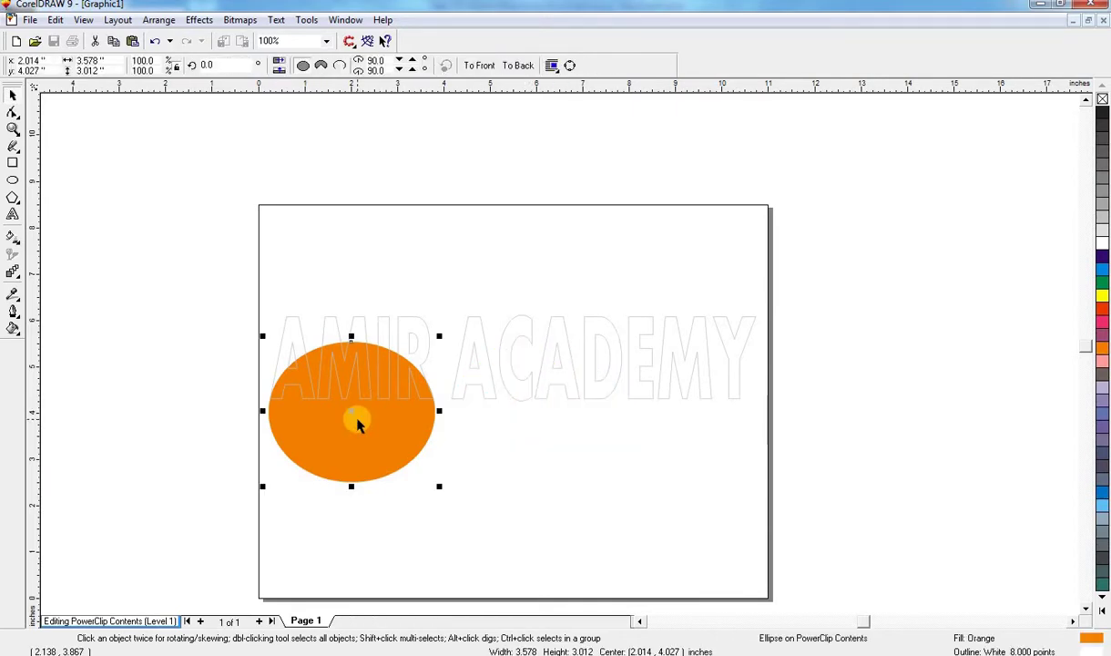
left_click_drag(364, 422, 748, 411)
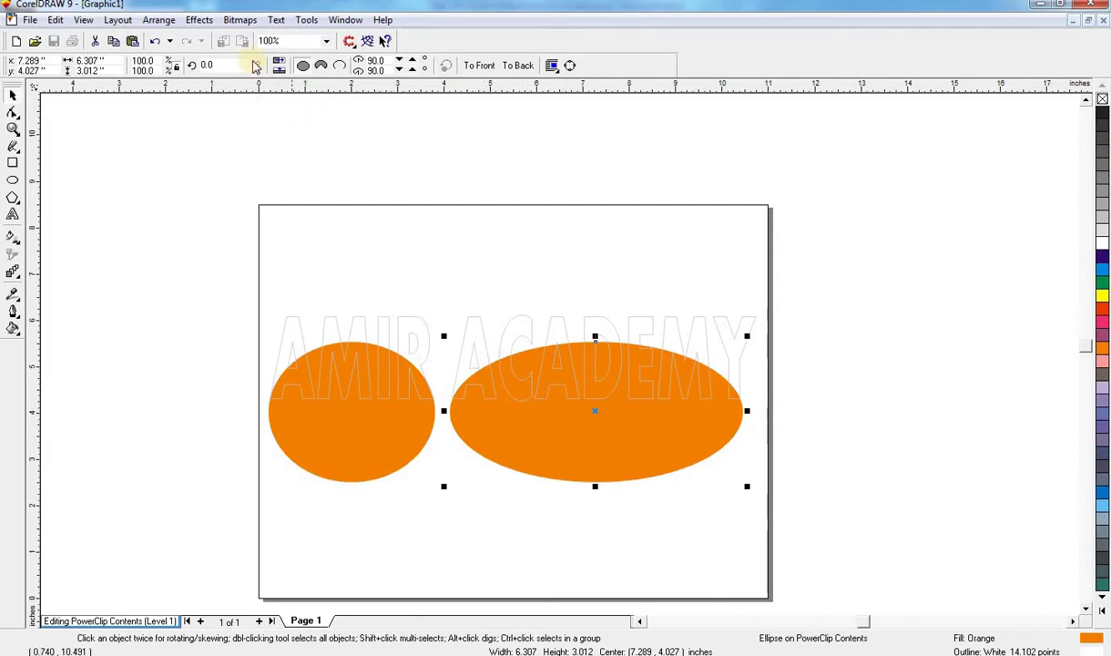
- Finish editing the PowerClip contents of the AMIR ACADEMY text
left_click(202, 20)
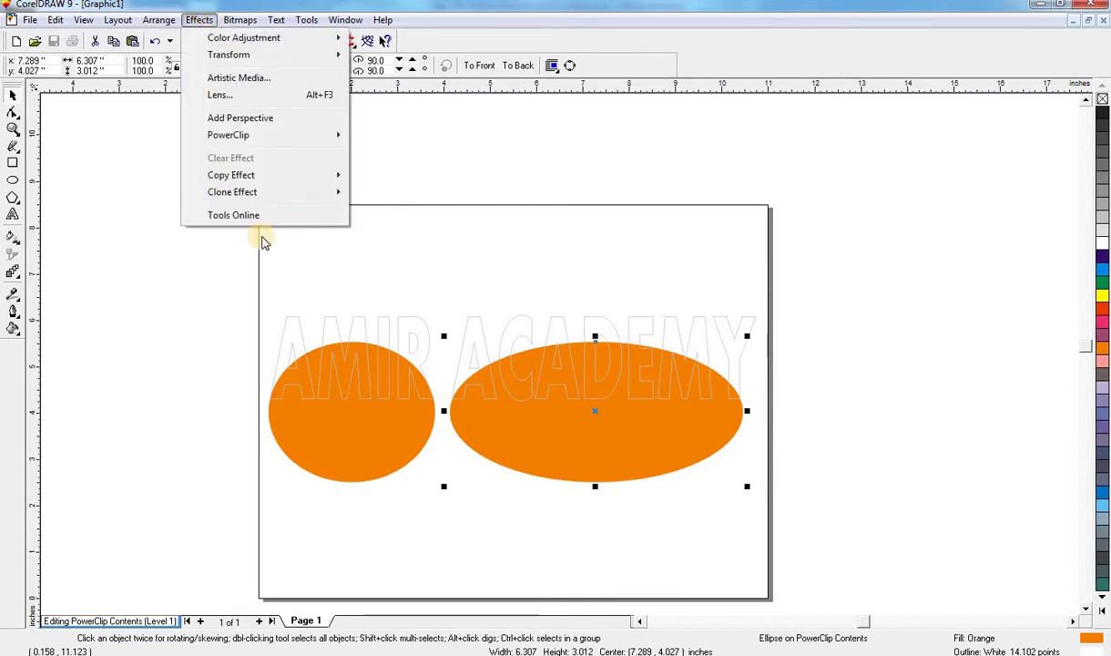
left_click(588, 442)
right_click(587, 442)
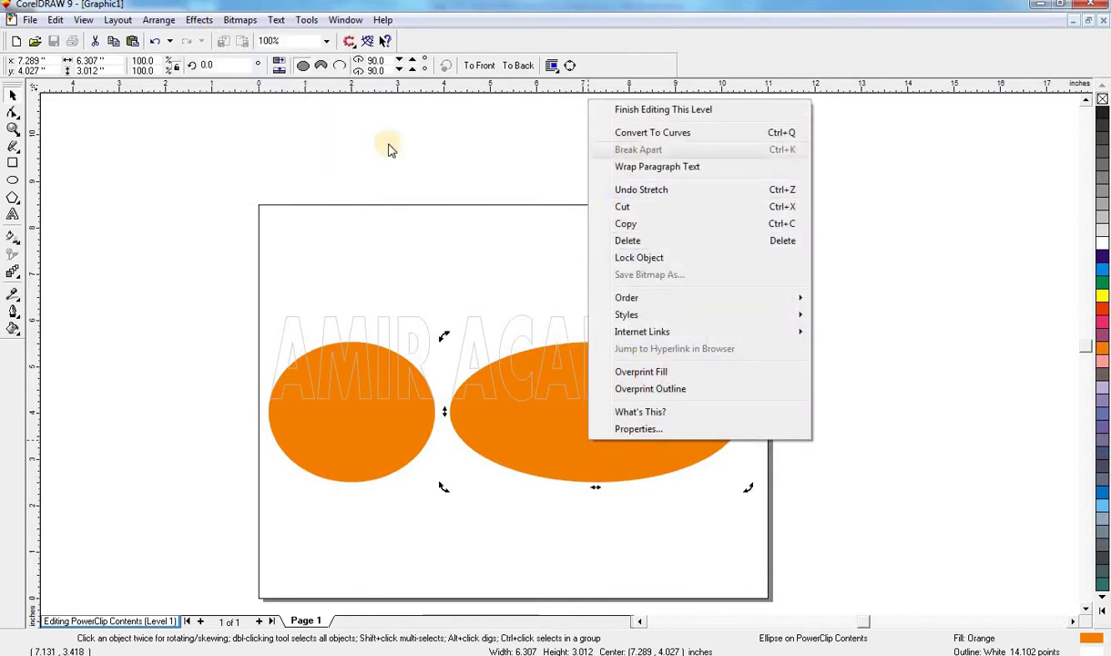
left_click(202, 20)
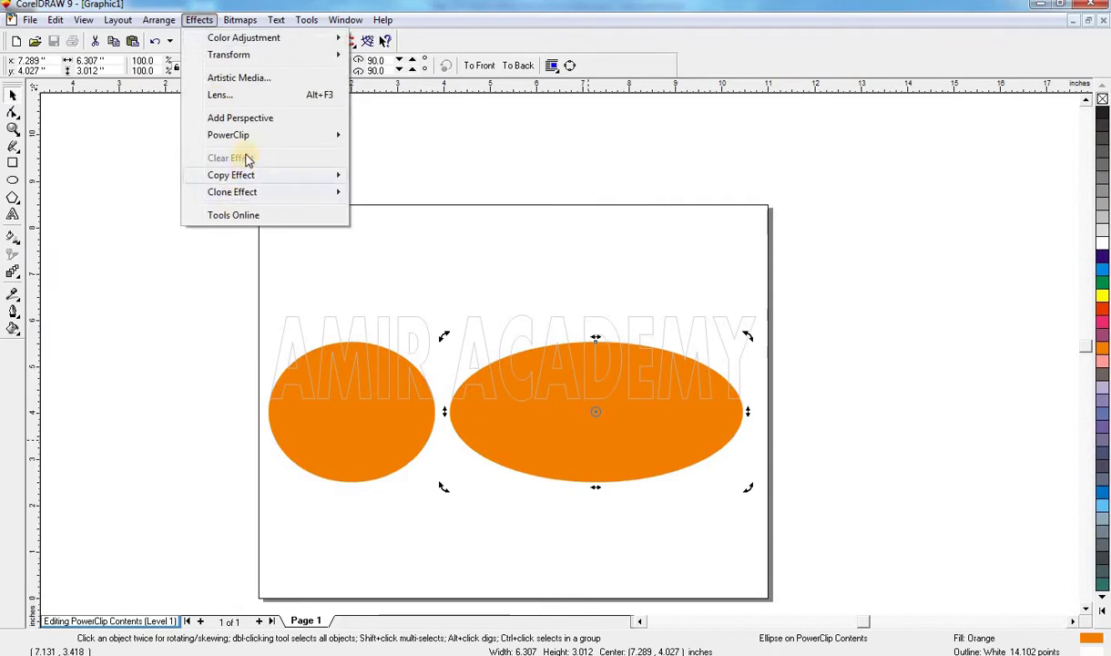
mouse_move(228, 135)
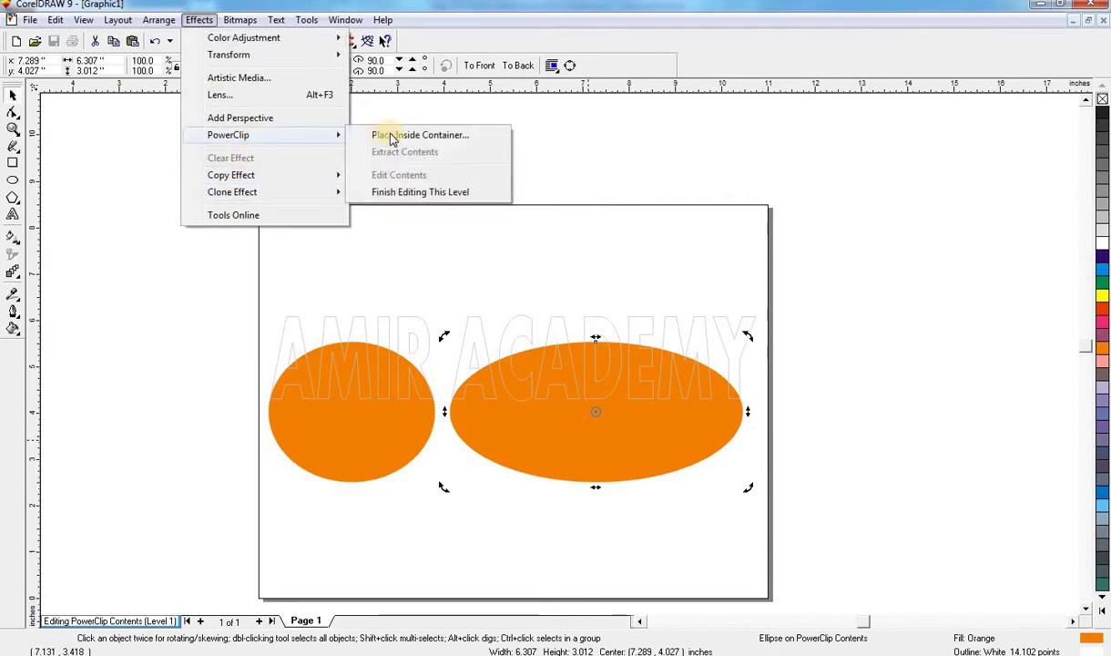
left_click(398, 192)
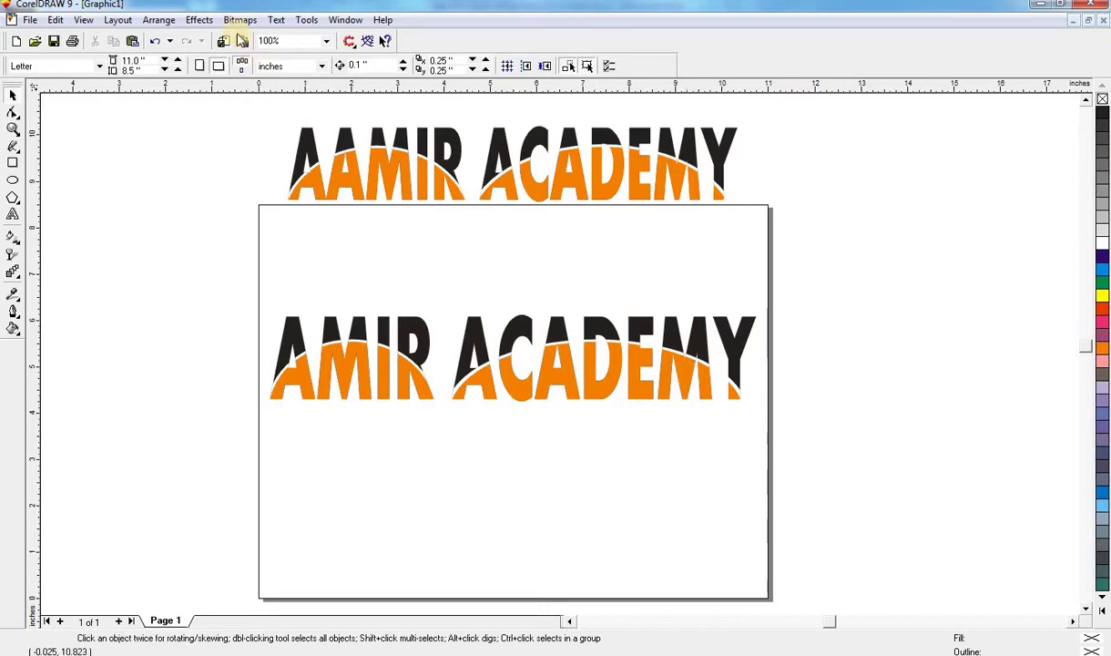
- Reopen the PowerClip contents of the AMIR ACADEMY text and delete the wide ellipse over ACADEMY
left_click(206, 19)
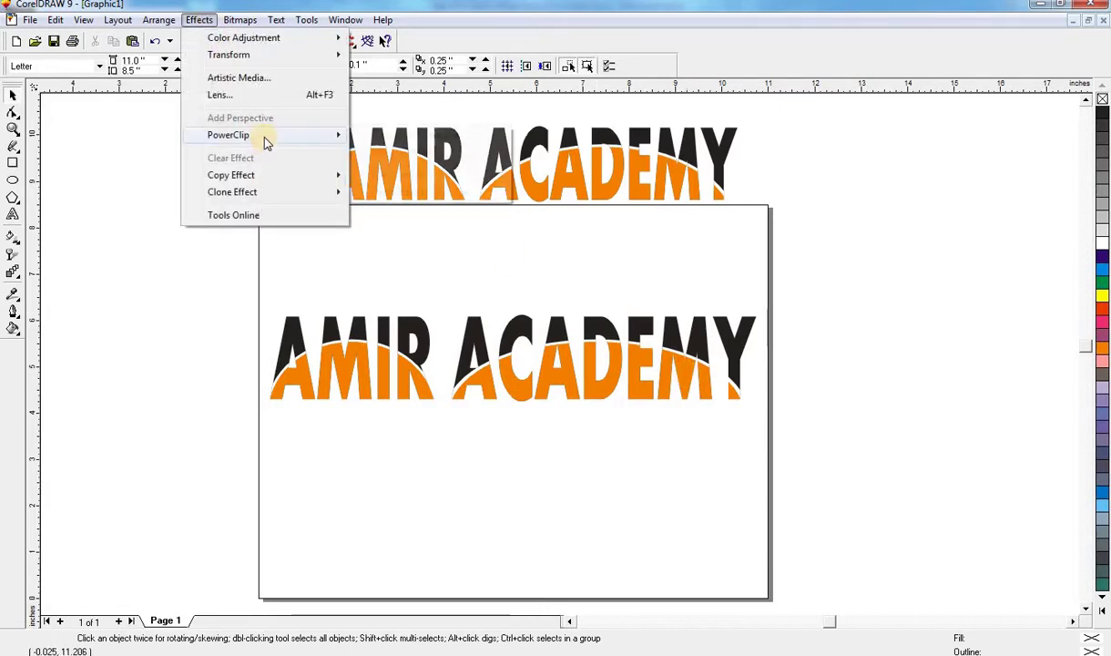
left_click(515, 381)
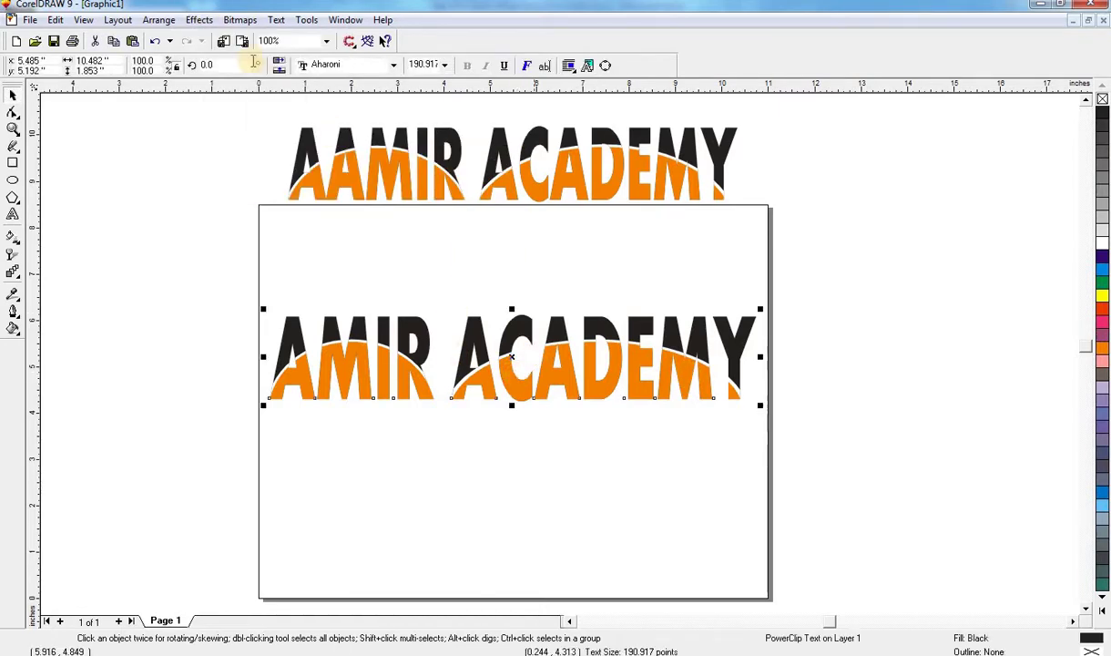
left_click(199, 20)
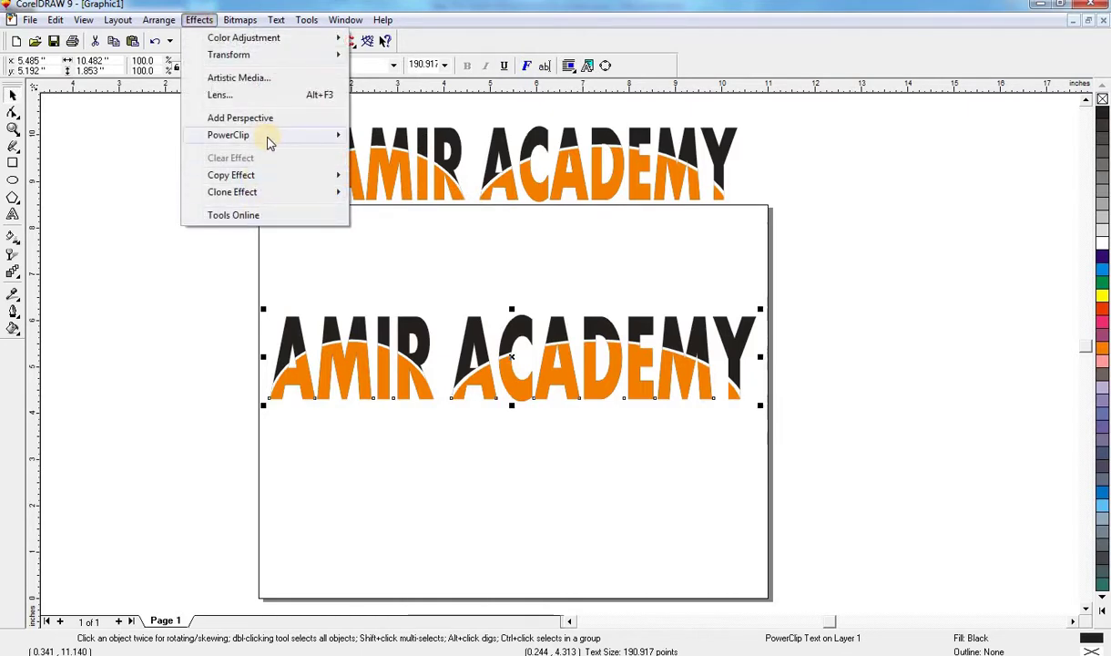
mouse_move(265, 136)
left_click(401, 175)
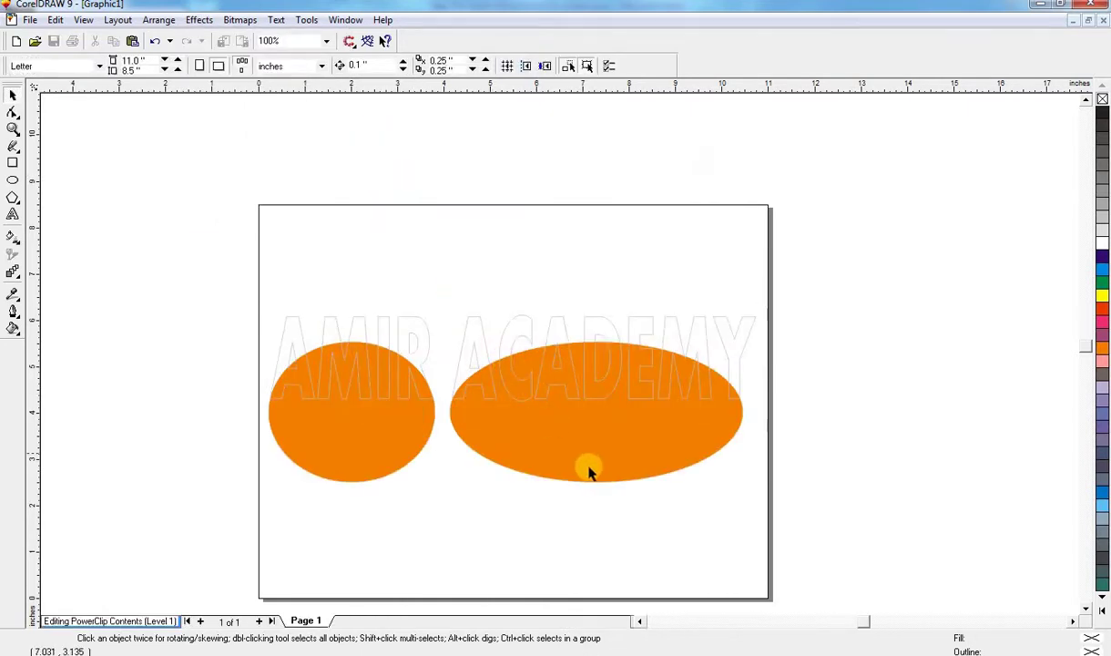
left_click_drag(592, 471, 598, 298)
key("Delete")
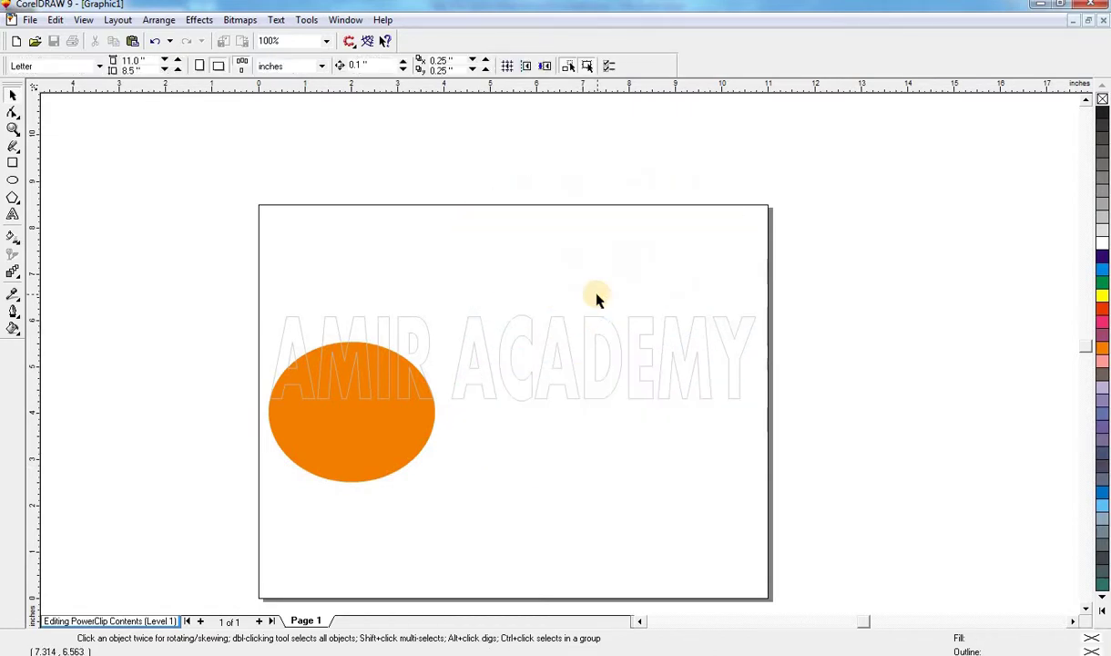
- Draw a rectangle about 6.66 by 1.61 inches over the lower part of ACADEMY and fill it with red
left_click(13, 164)
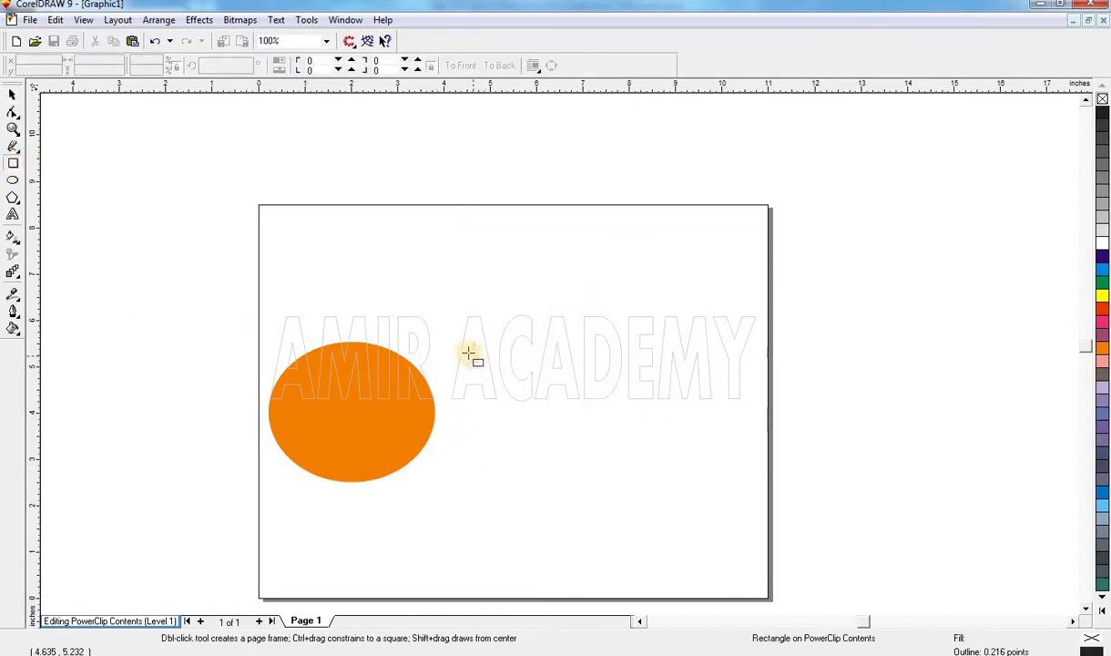
mouse_move(456, 350)
left_mouse_down()
mouse_move(714, 427)
mouse_move(758, 427)
left_mouse_up()
left_click_drag(451, 387, 446, 389)
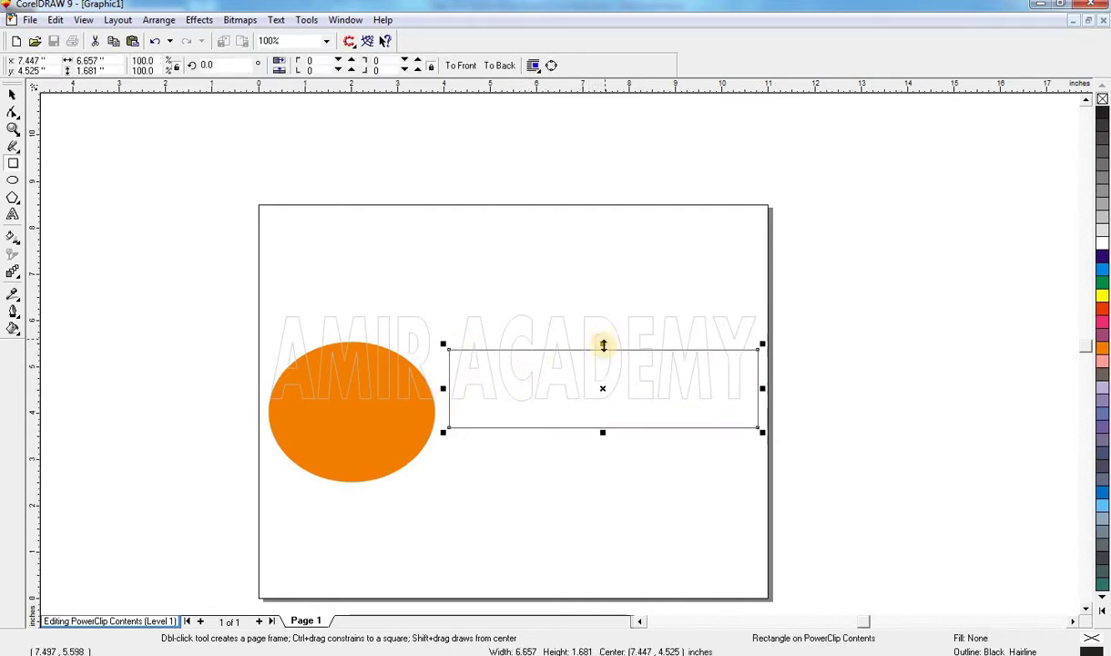
left_click_drag(602, 345, 605, 347)
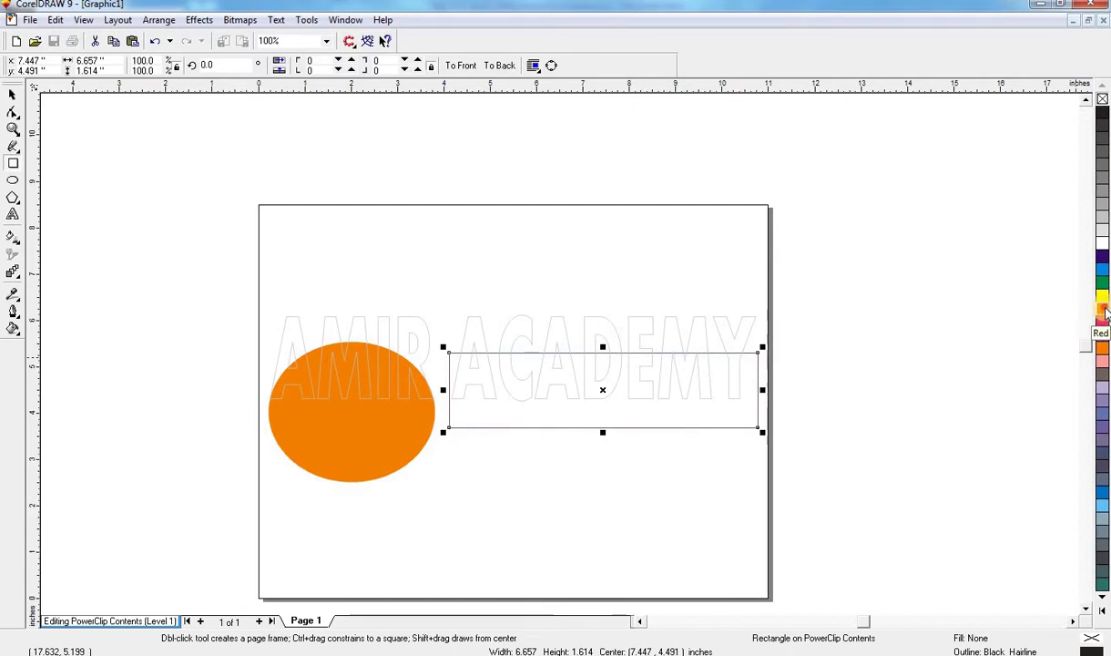
left_click(1103, 312)
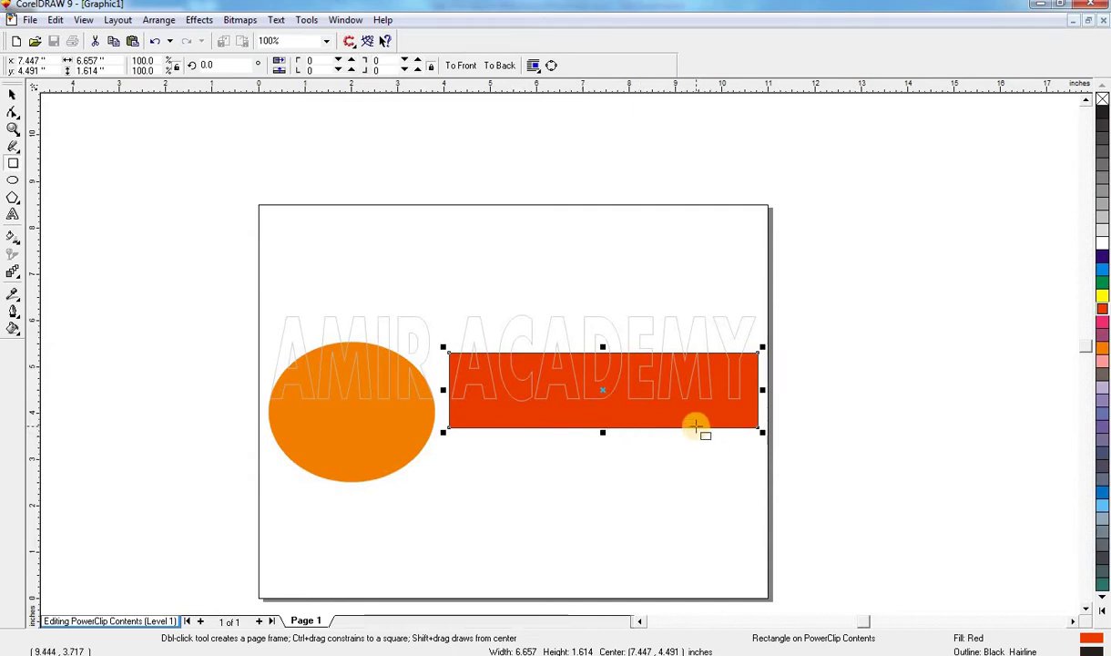
- Give the red rectangle a yellow 8-point outline with rounded corners and line caps, placed behind the fill and scaled with the image
key("F12")
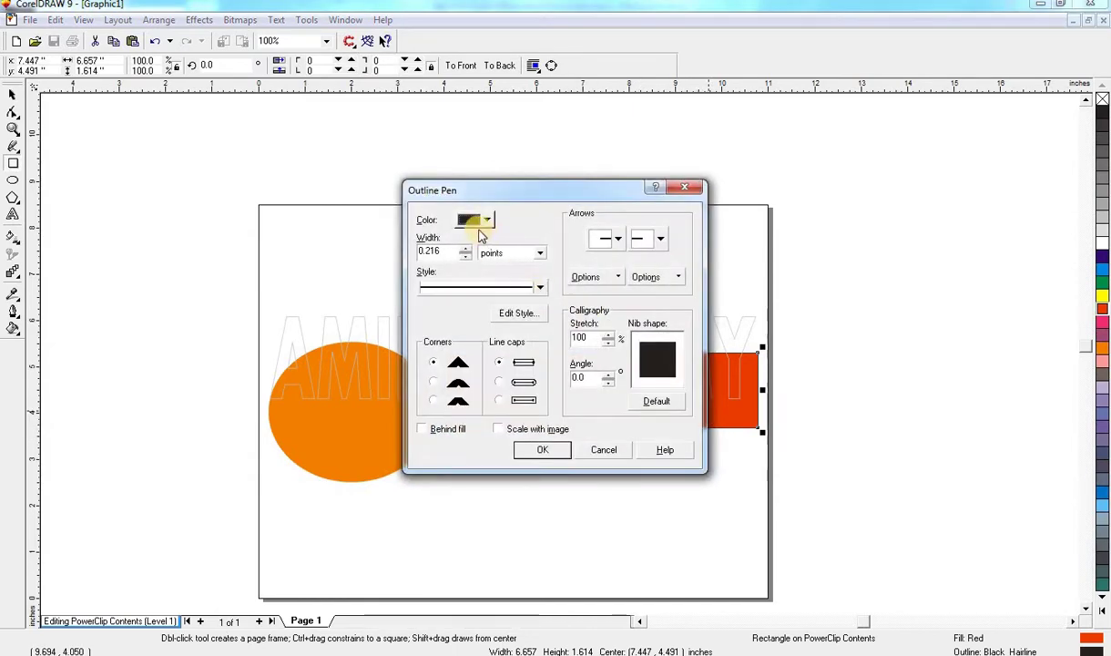
left_click(491, 222)
left_click(481, 264)
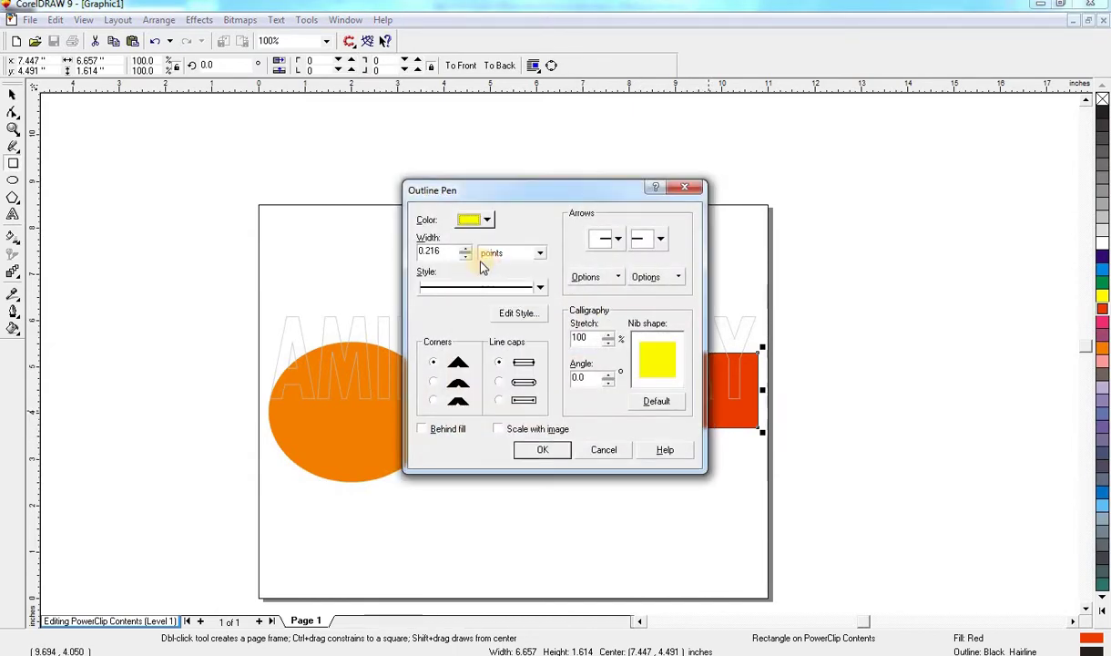
left_click_drag(453, 253, 393, 258)
type("8")
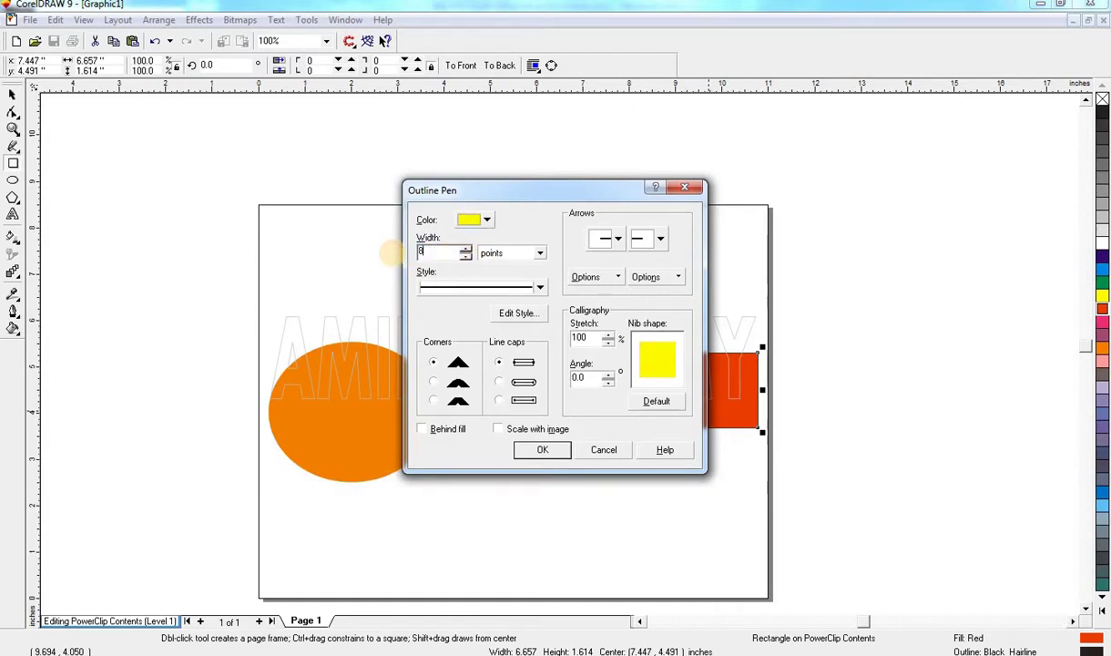
left_click(433, 382)
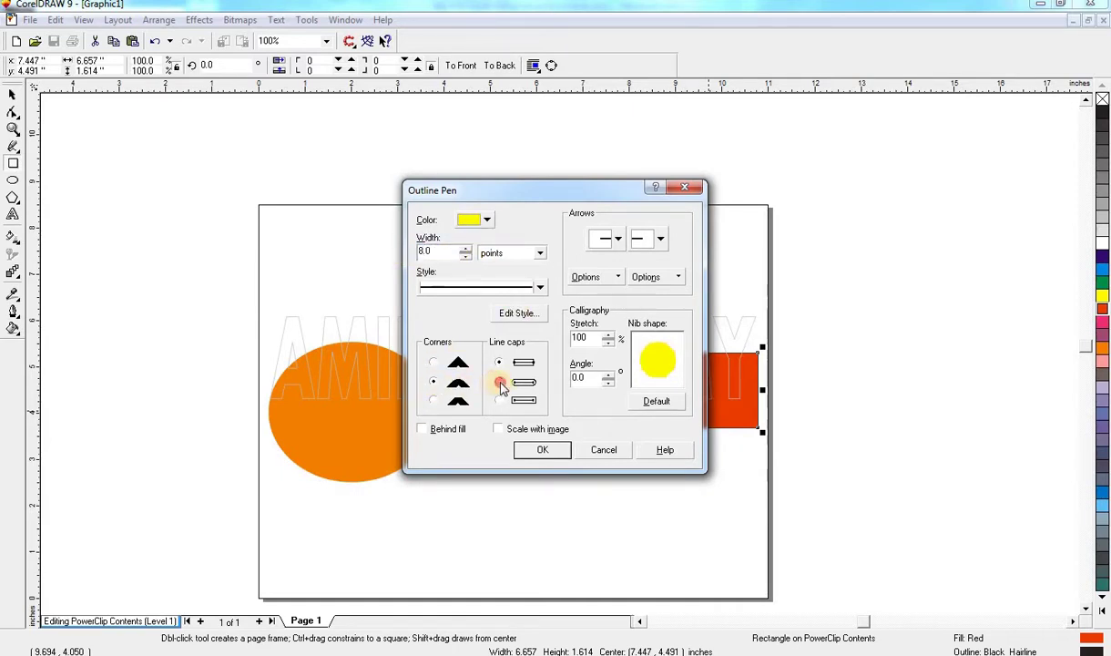
left_click(500, 382)
left_click(460, 429)
left_click(499, 429)
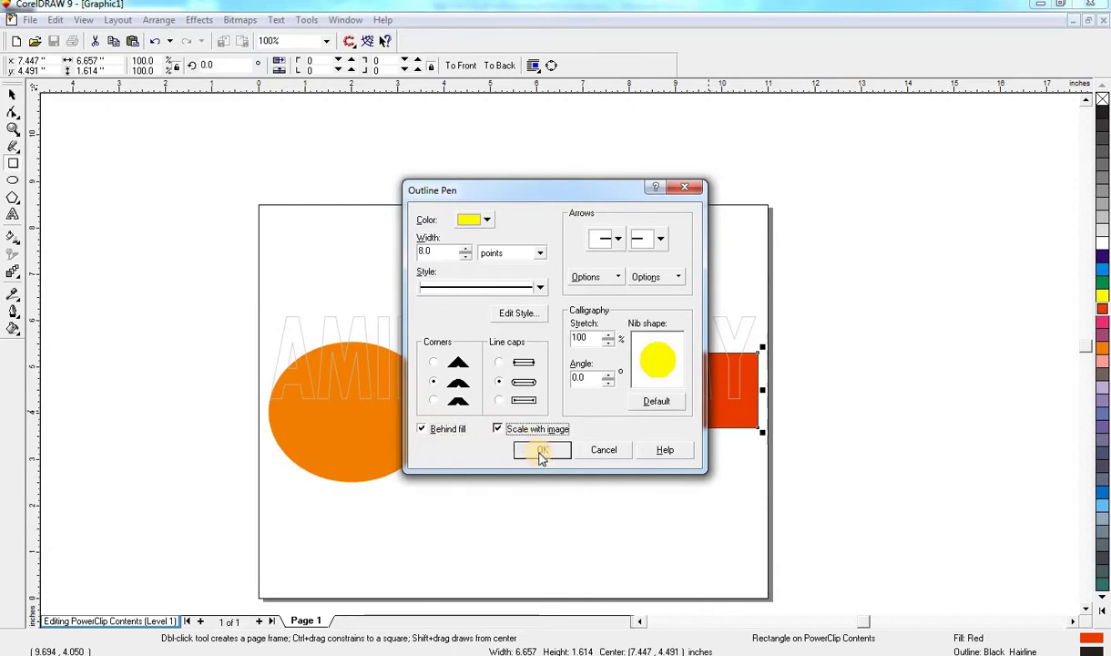
left_click(544, 450)
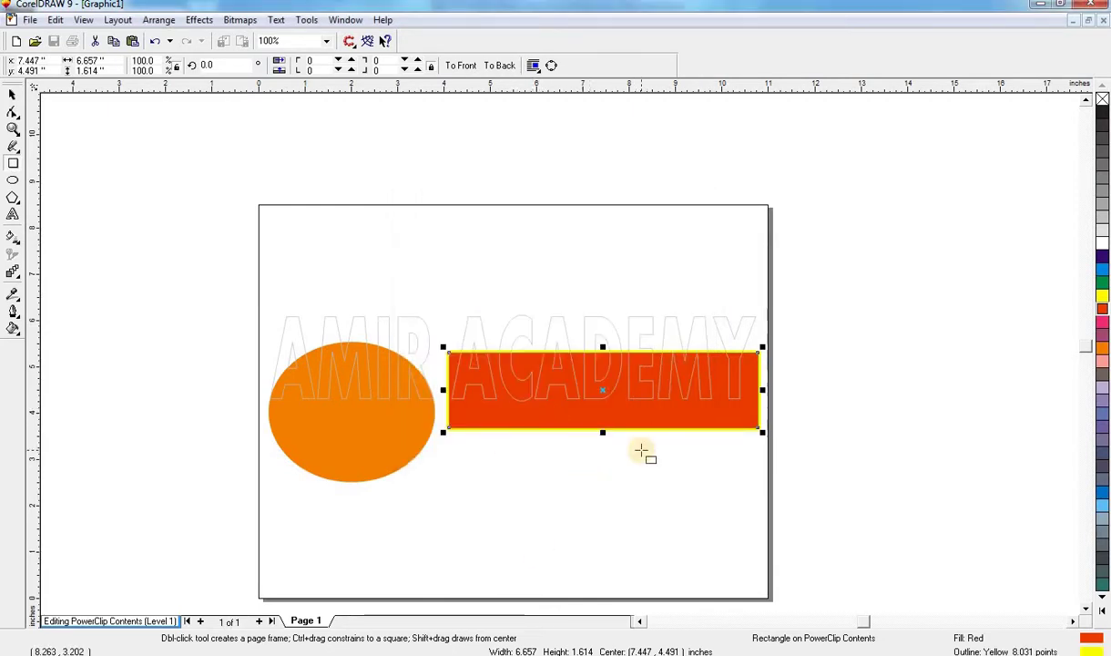
- Finish editing the PowerClip contents of the AMIR ACADEMY text and deselect it
left_click(199, 19)
mouse_move(227, 141)
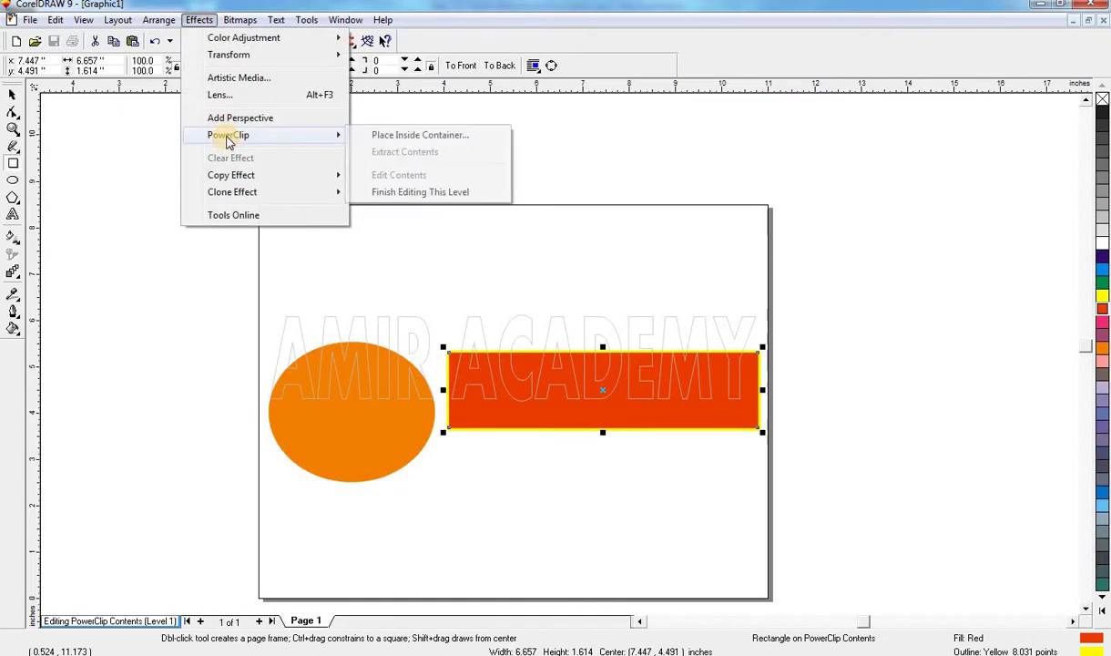
left_click(396, 193)
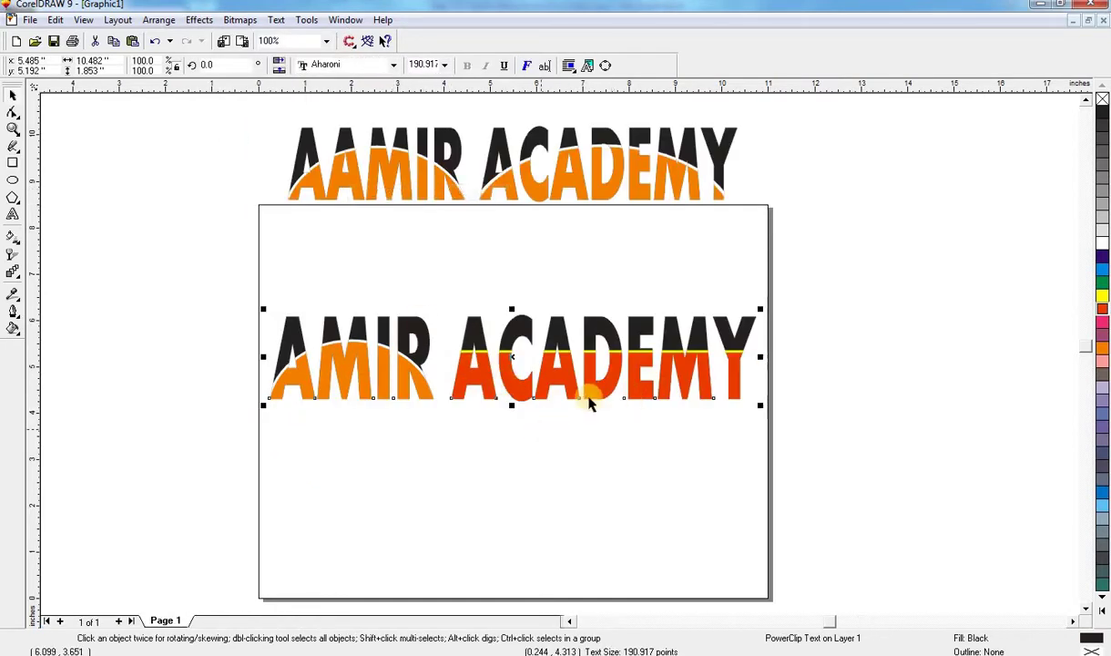
left_click(498, 482)
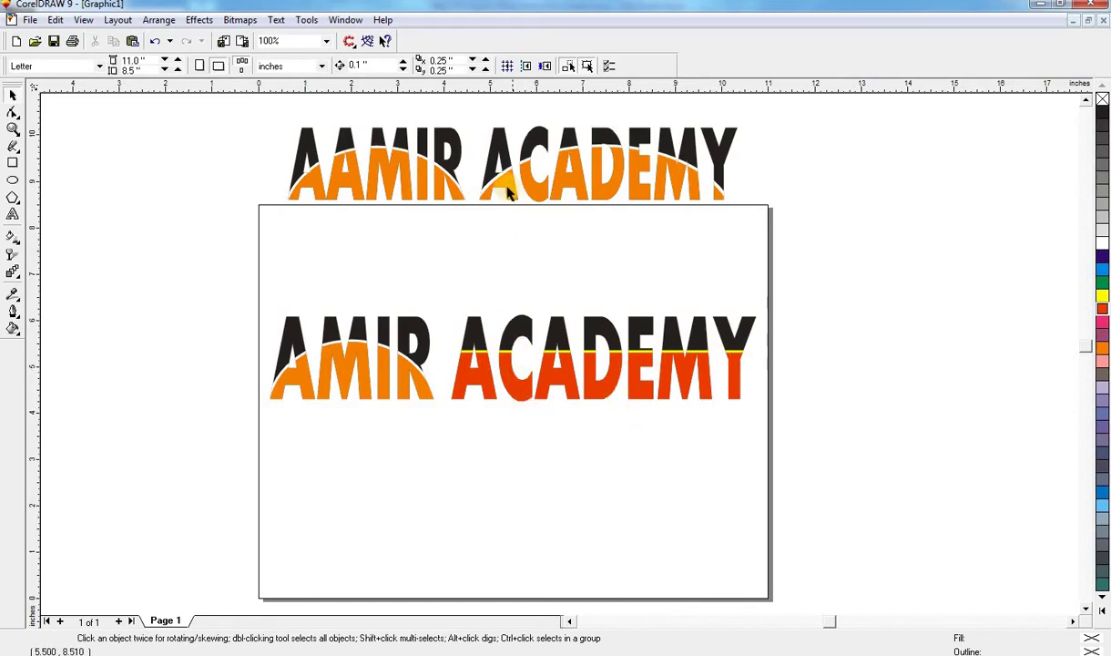
- Move the AAMIR ACADEMY text onto the page above AMIR ACADEMY and stretch its spacing to a width of about 10.13 inches
left_click_drag(505, 189, 505, 285)
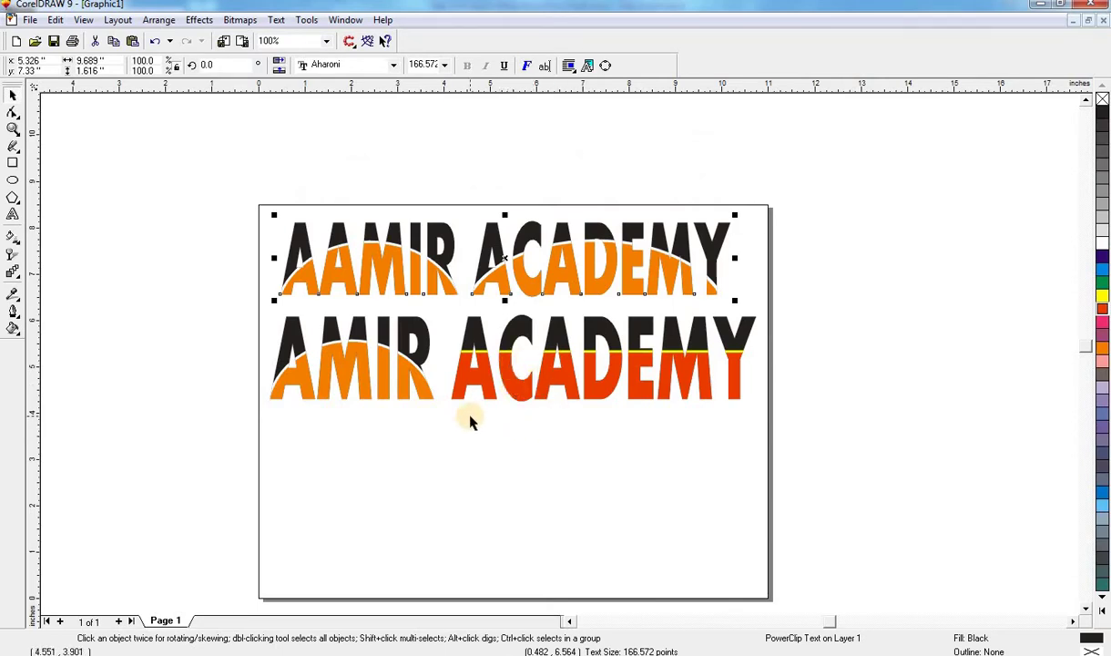
left_click(503, 455)
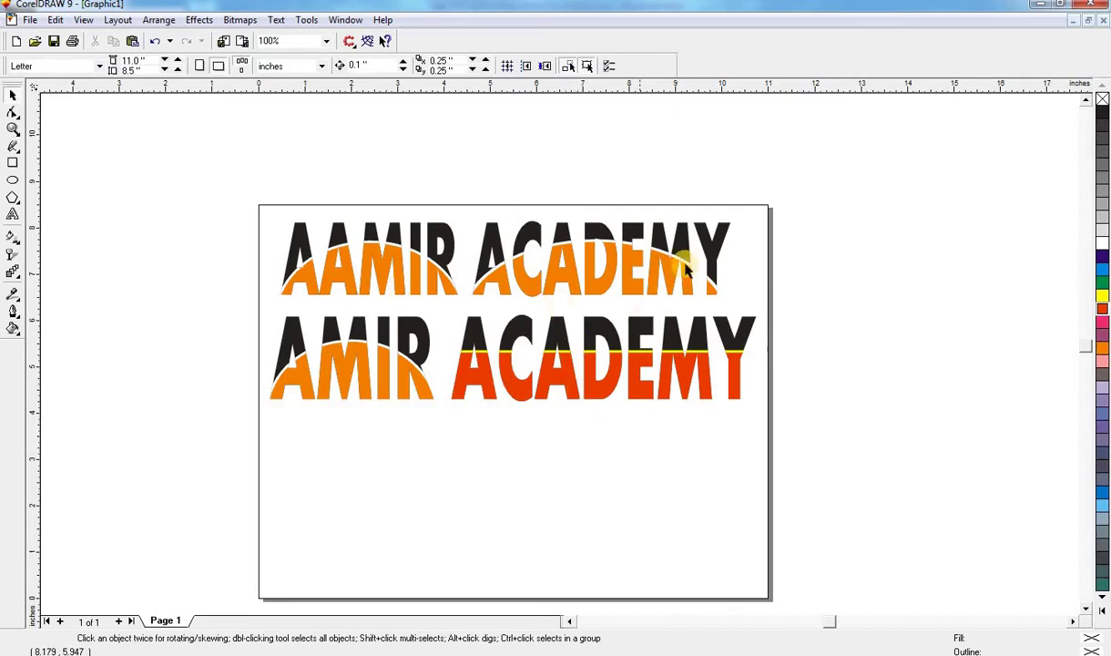
left_click(653, 255)
left_click_drag(739, 256, 755, 258)
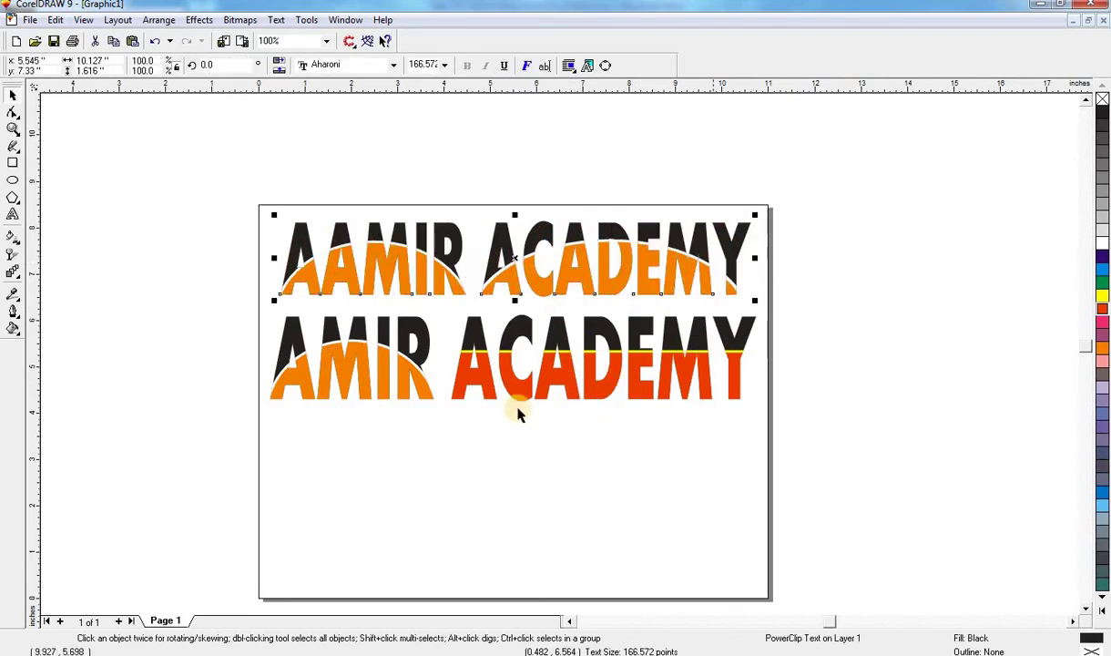